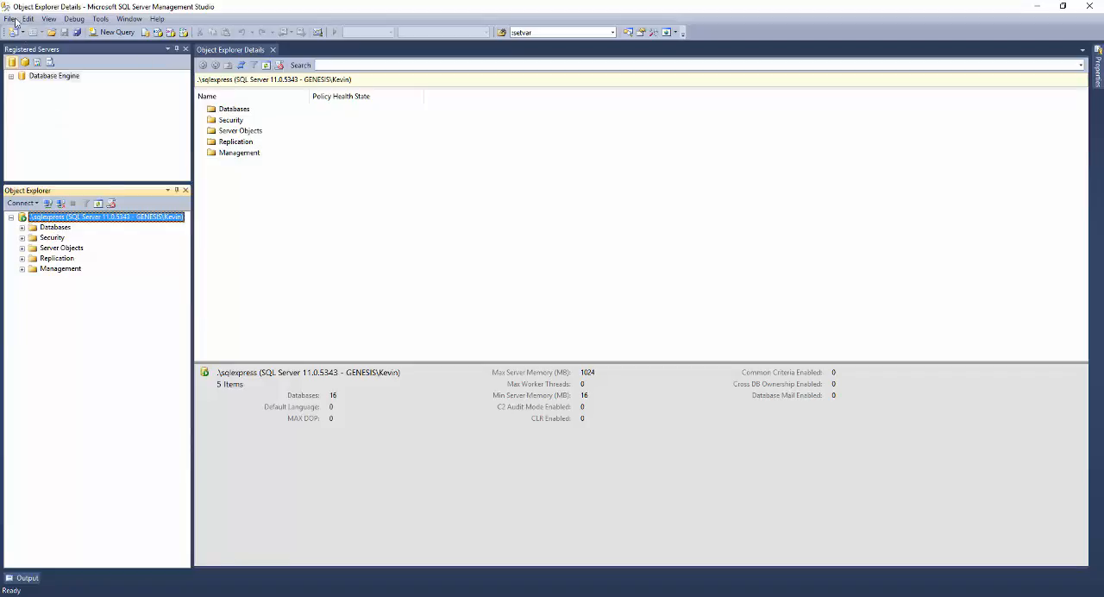
# - Disconnect from the current server and launch SQL Server Management Studio with Database Engine as the server type for the new connection
pyautogui.click(61, 205)
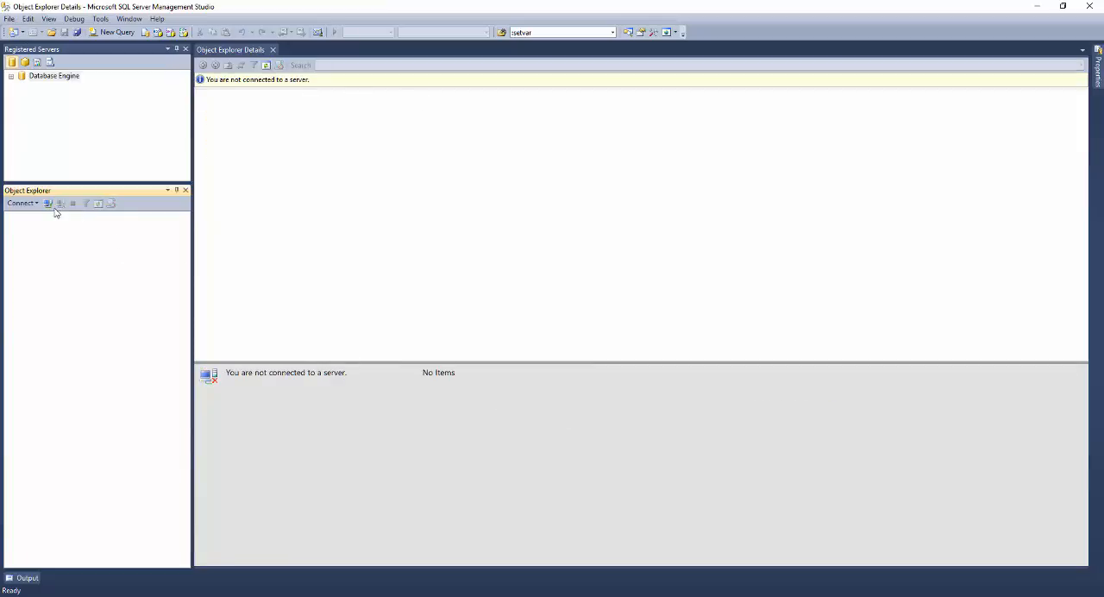
pyautogui.press('super')
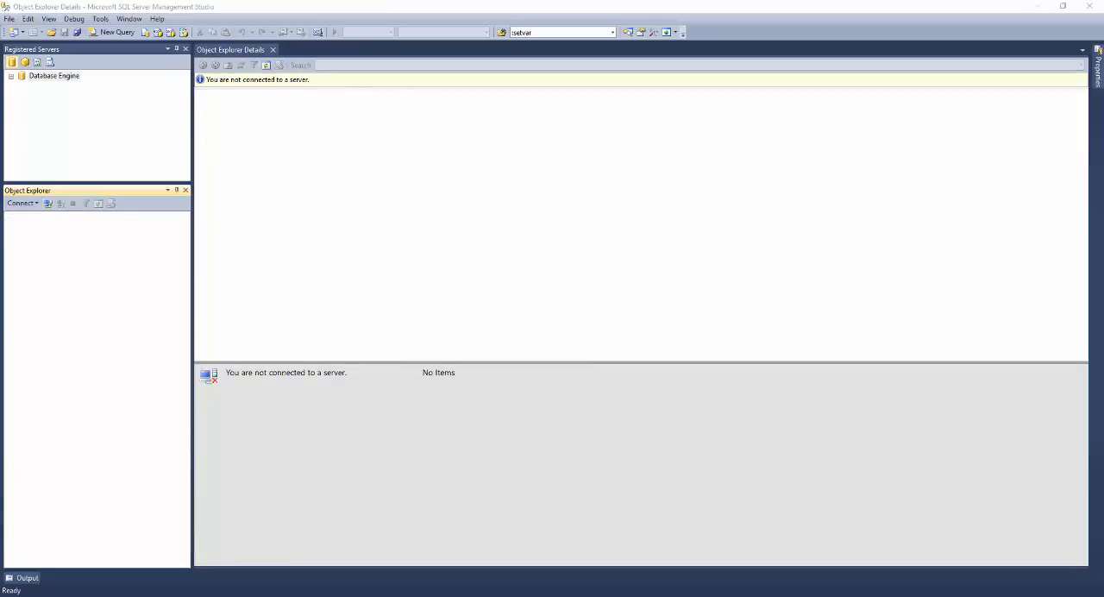
pyautogui.write('sql manage')
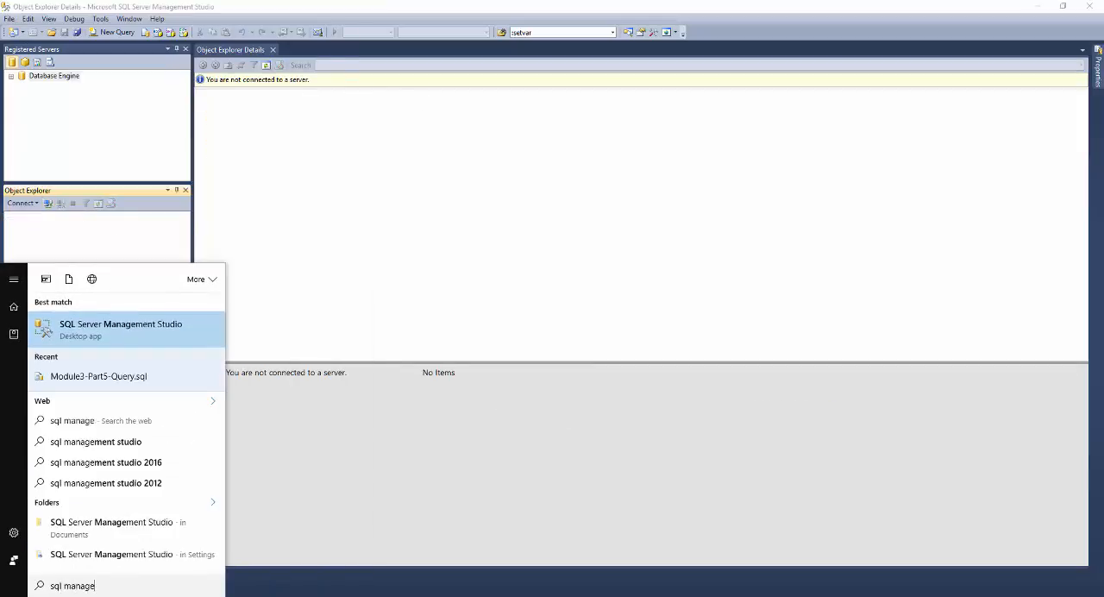
pyautogui.press('Return')
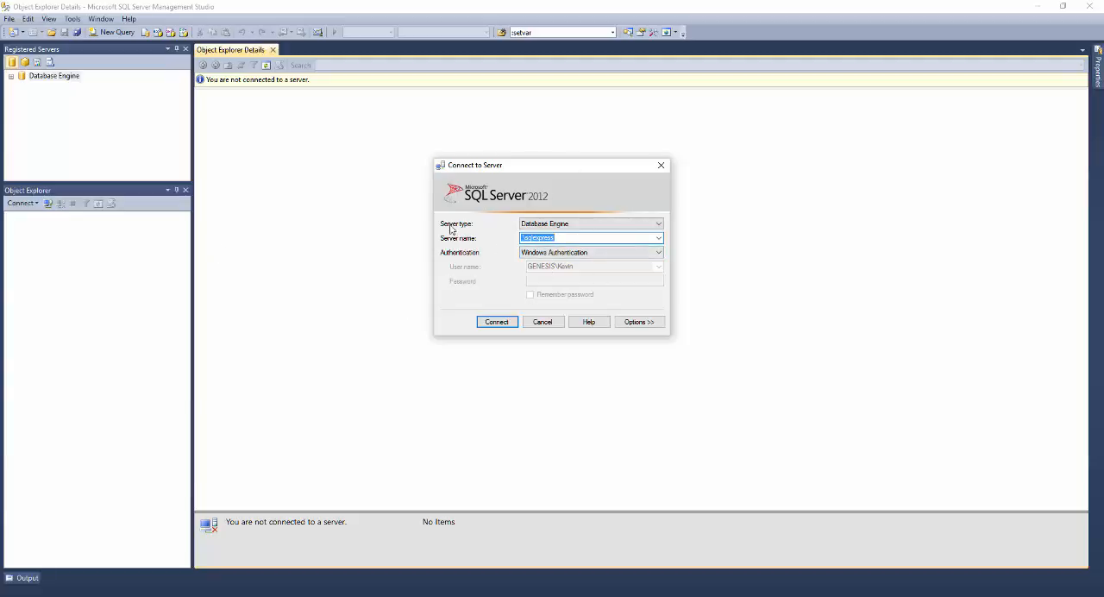
pyautogui.click(564, 228)
pyautogui.click(565, 233)
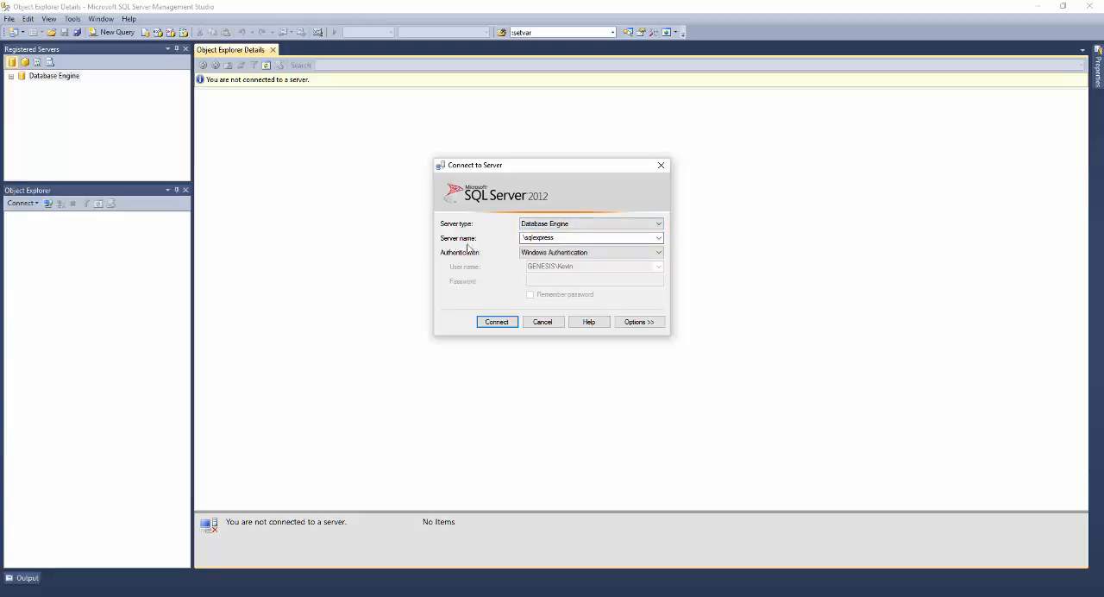
# - Try localhost and a single dot as the server name for the connection
pyautogui.doubleClick(523, 237)
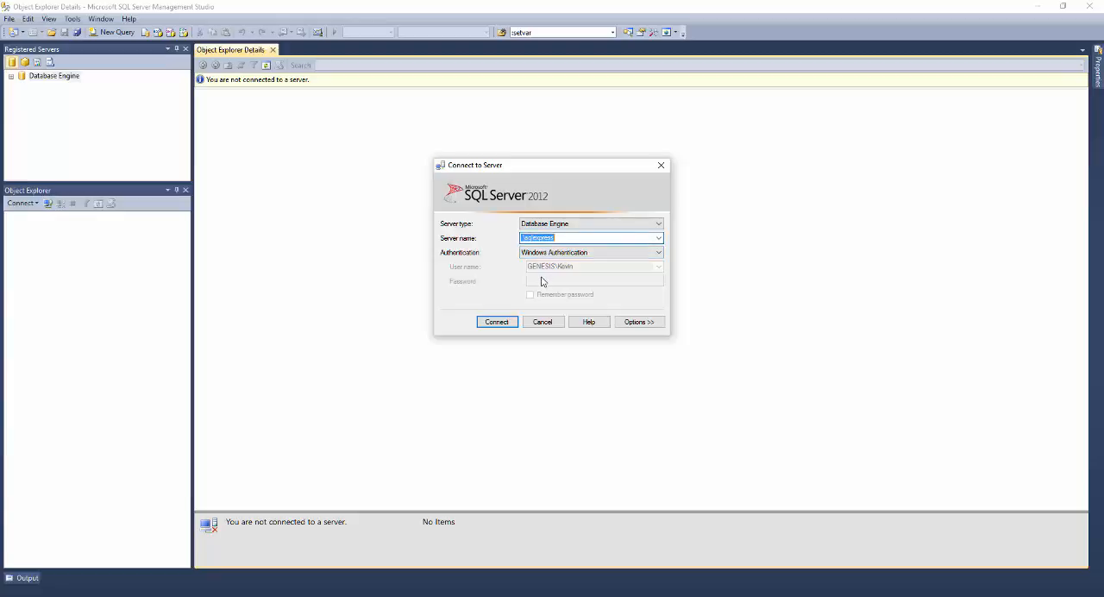
pyautogui.press('Home')
pyautogui.write('localhost')
pyautogui.hotkey('shift', 'Home')
pyautogui.write('.')
pyautogui.write('(local)')
# - Set the server name to (local)\sqlexpress
pyautogui.hotkey('shift', 'Right')
pyautogui.hotkey('shift', 'End')
pyautogui.press('BackSpace')
pyautogui.write('\\sqlexpress')
pyautogui.hotkey('shift', 'Home')
pyautogui.hotkey('shift', 'Right')
pyautogui.hotkey('shift', 'Right')
pyautogui.hotkey('shift', 'Right')
pyautogui.hotkey('shift', 'Right')
pyautogui.hotkey('shift', 'Right')
pyautogui.hotkey('shift', 'Right')
pyautogui.press('Delete')
pyautogui.write('\\sqlexpress')
# - Compare the SQL Server Authentication option, set the authentication to Windows Authentication and connect to the server
pyautogui.click(582, 252)
pyautogui.click(590, 261)
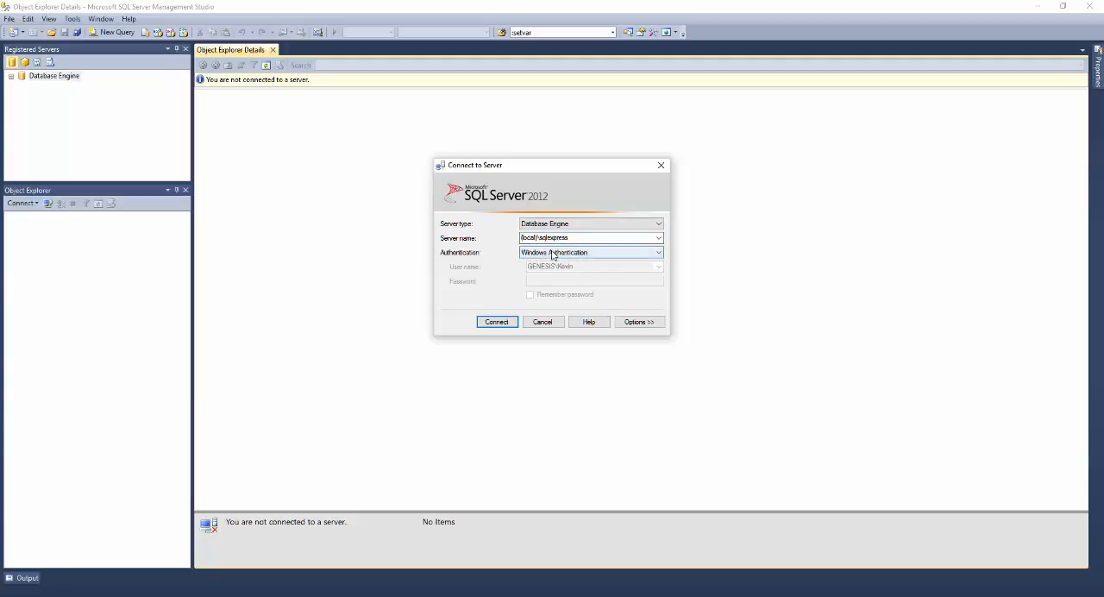
pyautogui.click(554, 253)
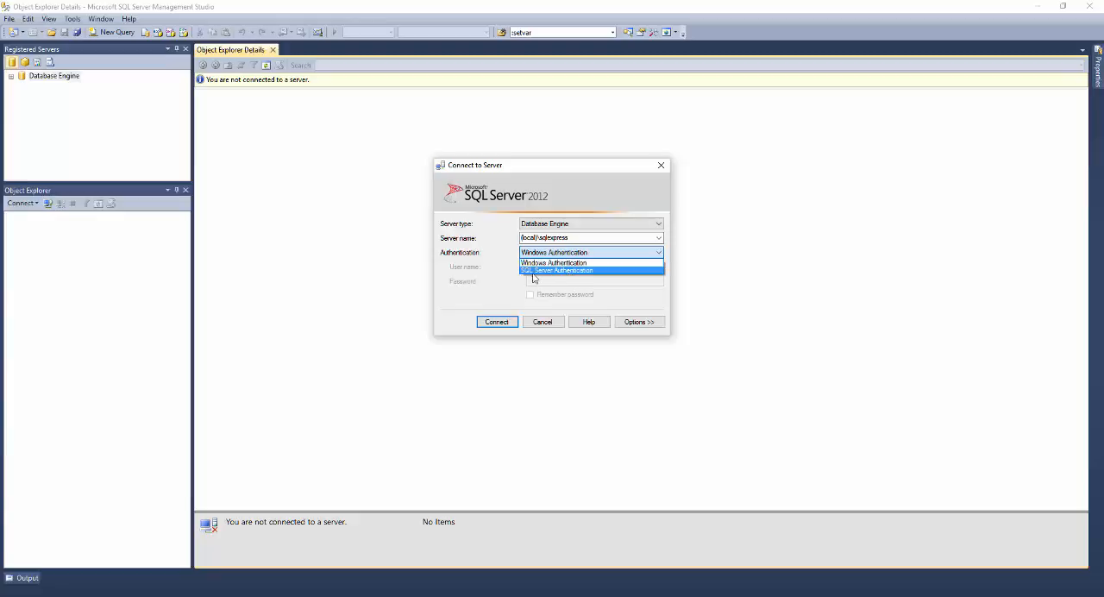
pyautogui.click(532, 271)
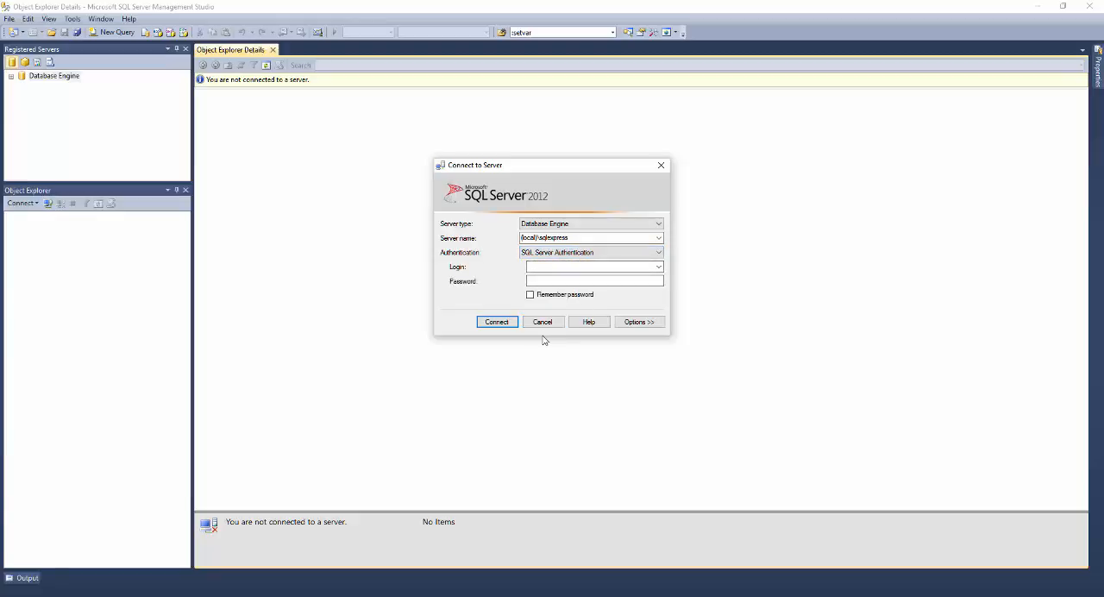
pyautogui.click(536, 252)
pyautogui.click(545, 263)
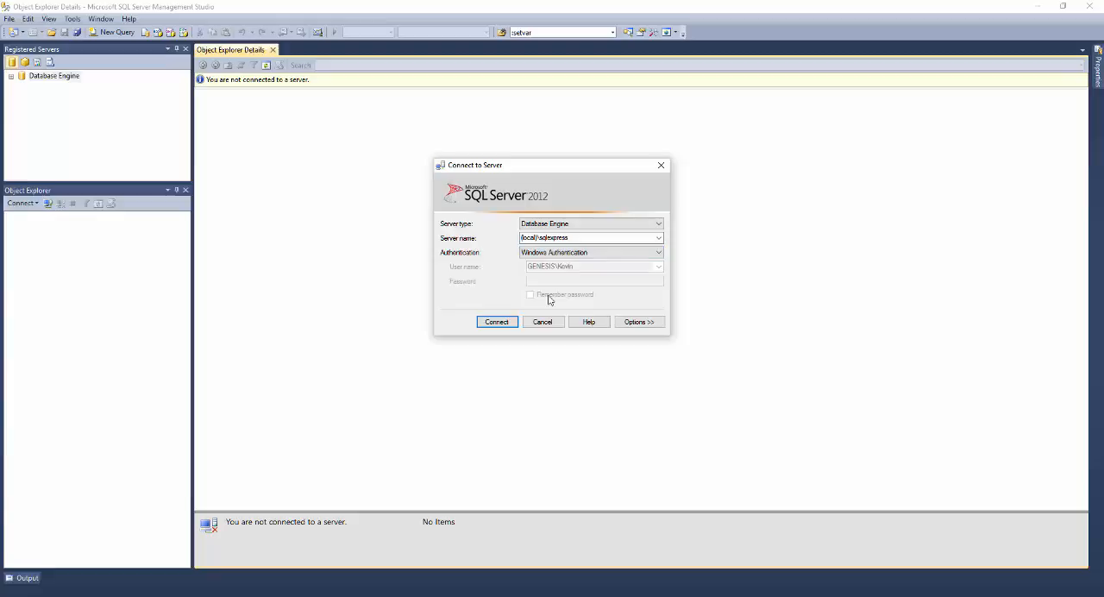
pyautogui.click(496, 322)
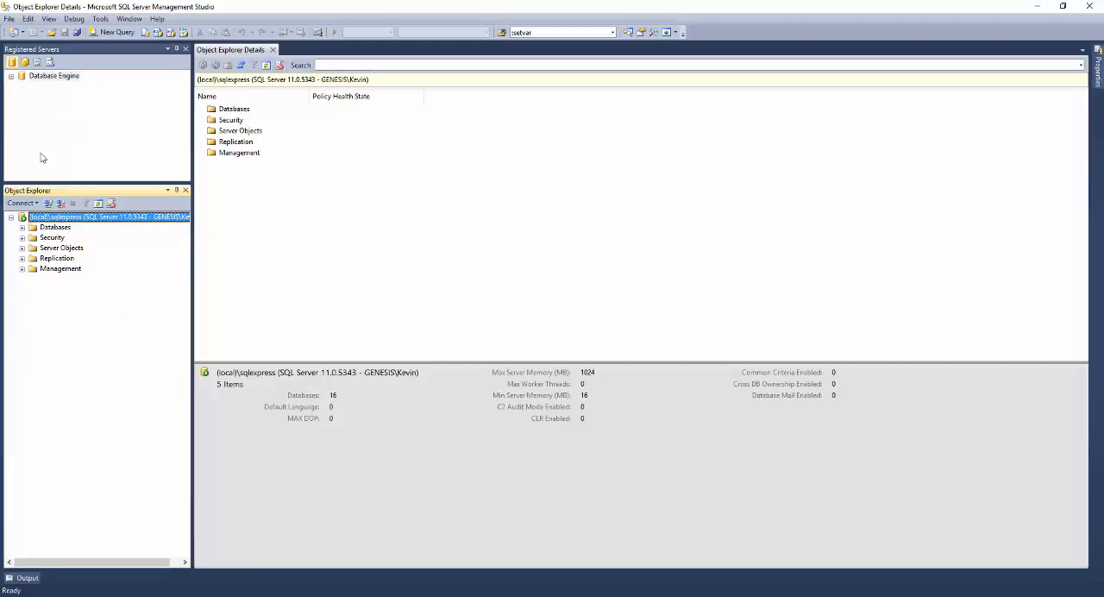
# - Start a new database under the server's Databases folder and name it DB2-Library
pyautogui.doubleClick(45, 229)
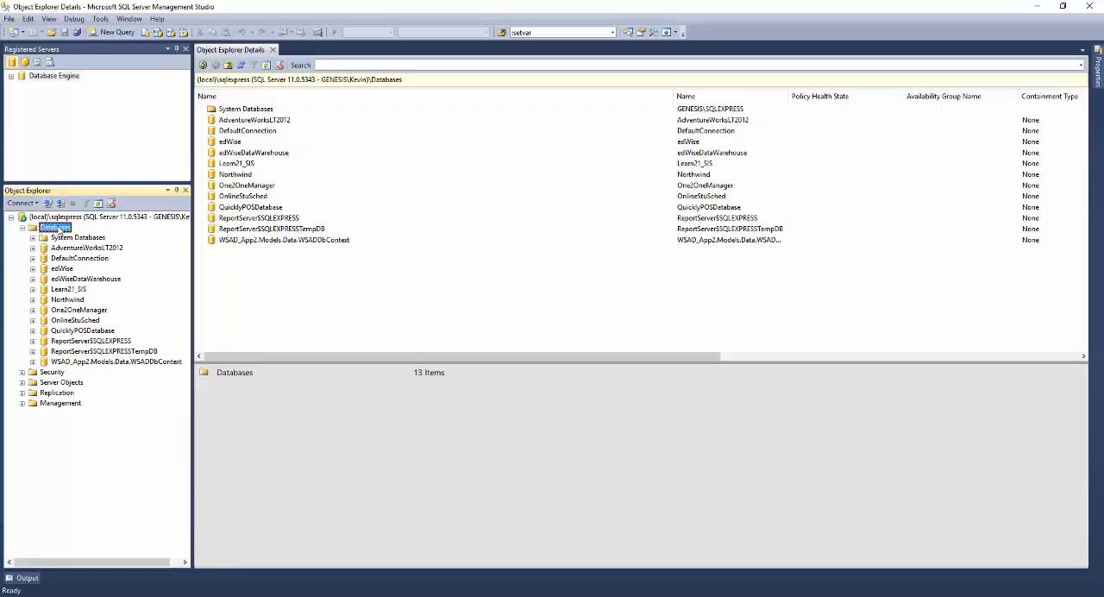
pyautogui.rightClick(59, 228)
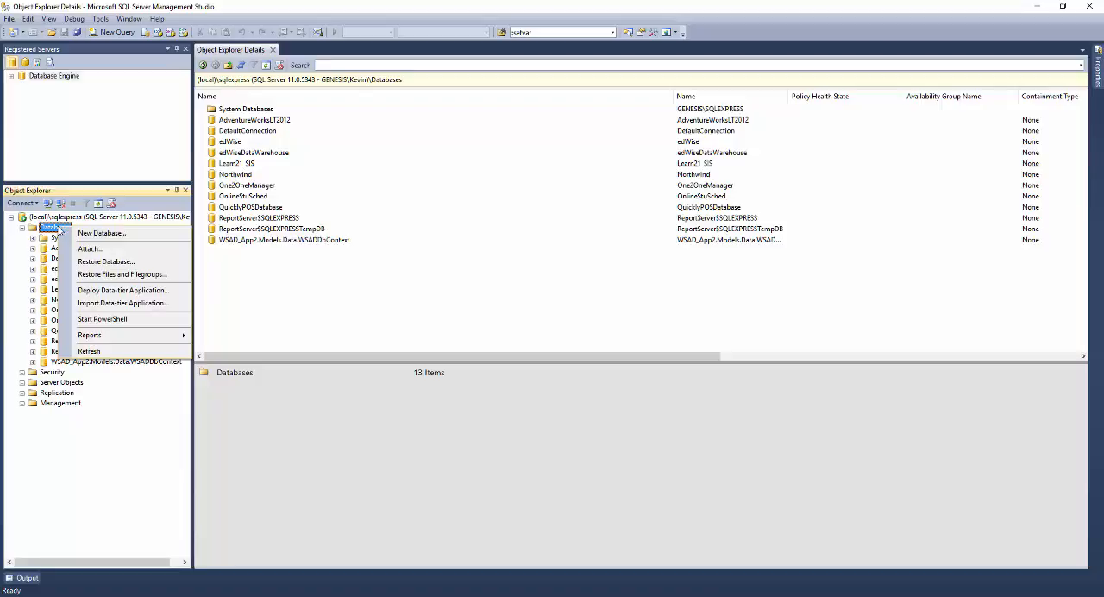
pyautogui.click(102, 234)
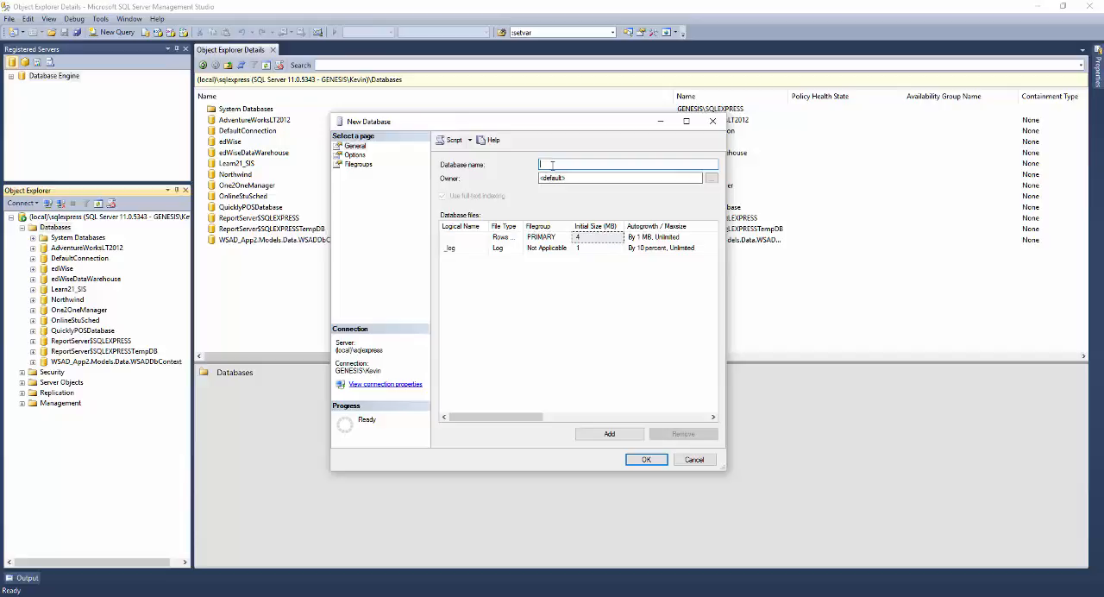
pyautogui.write('DB2Library')
# - Review the file types and storage paths of the DB2-Library data and log files, and create the database
pyautogui.doubleClick(489, 226)
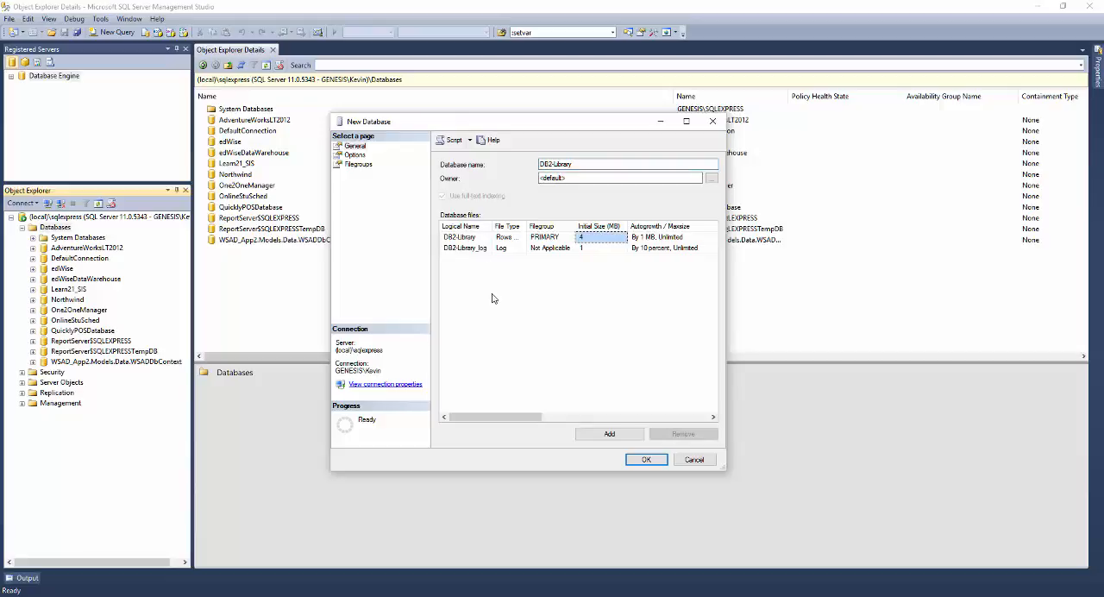
pyautogui.doubleClick(526, 226)
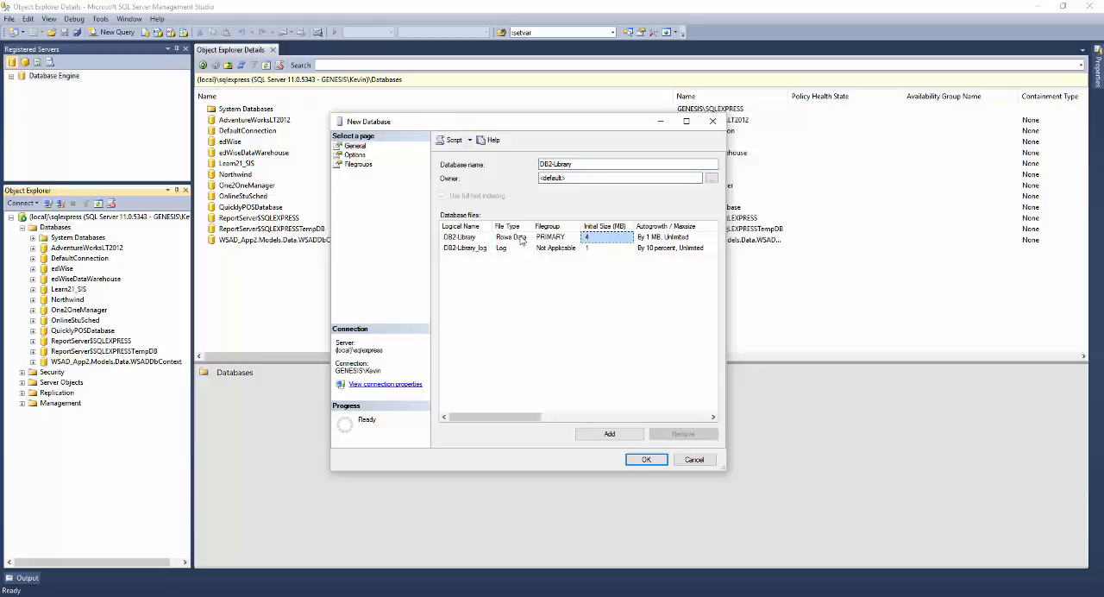
pyautogui.click(520, 249)
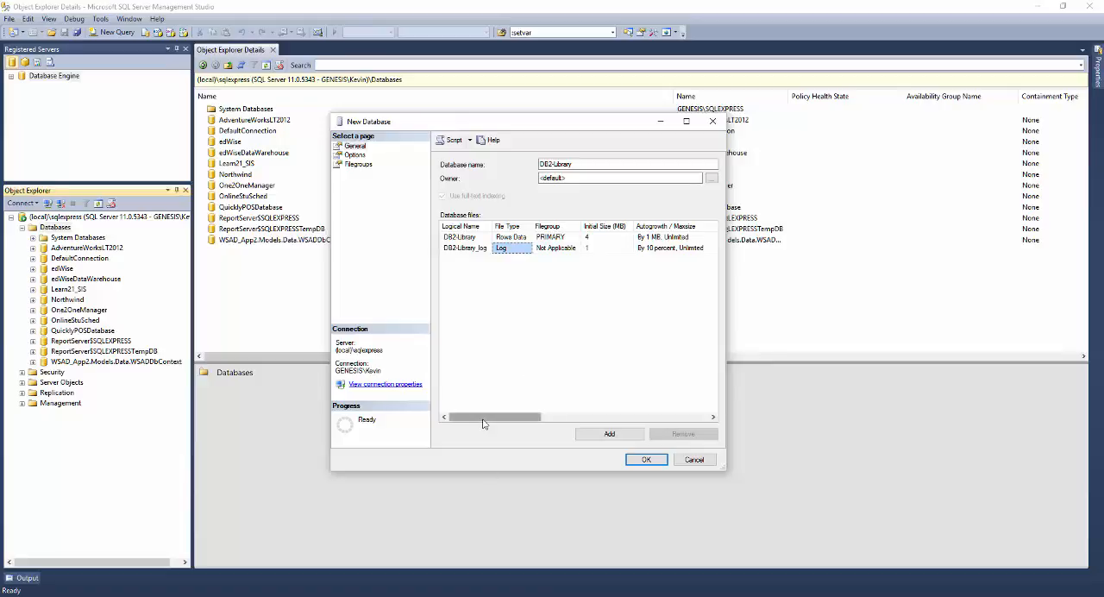
pyautogui.moveTo(500, 419); pyautogui.dragTo(528, 425)
pyautogui.moveTo(564, 424); pyautogui.dragTo(565, 424)
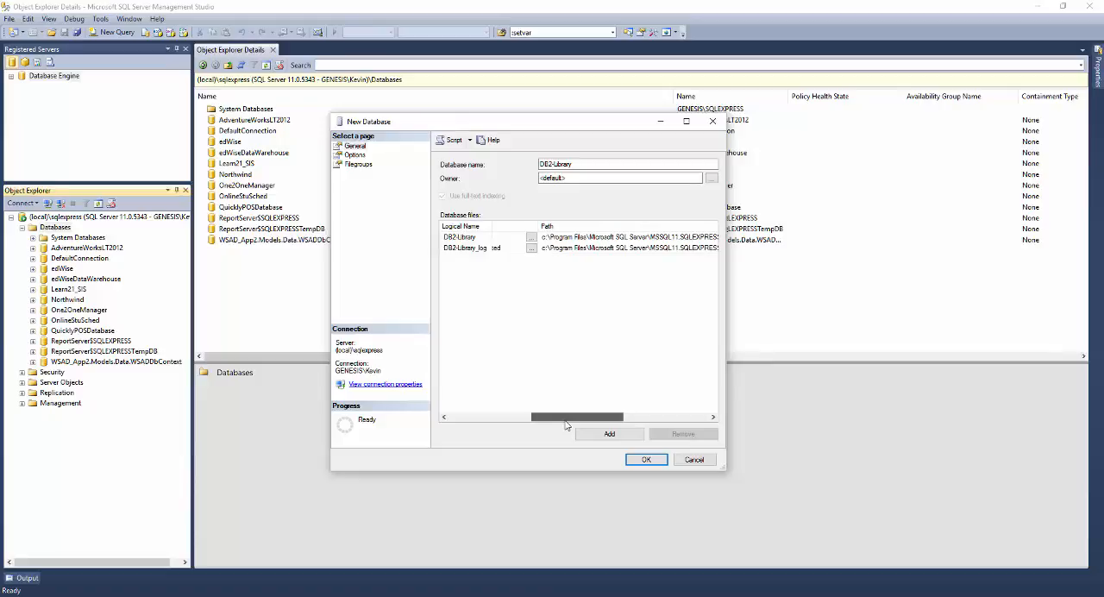
pyautogui.moveTo(566, 425); pyautogui.dragTo(569, 424)
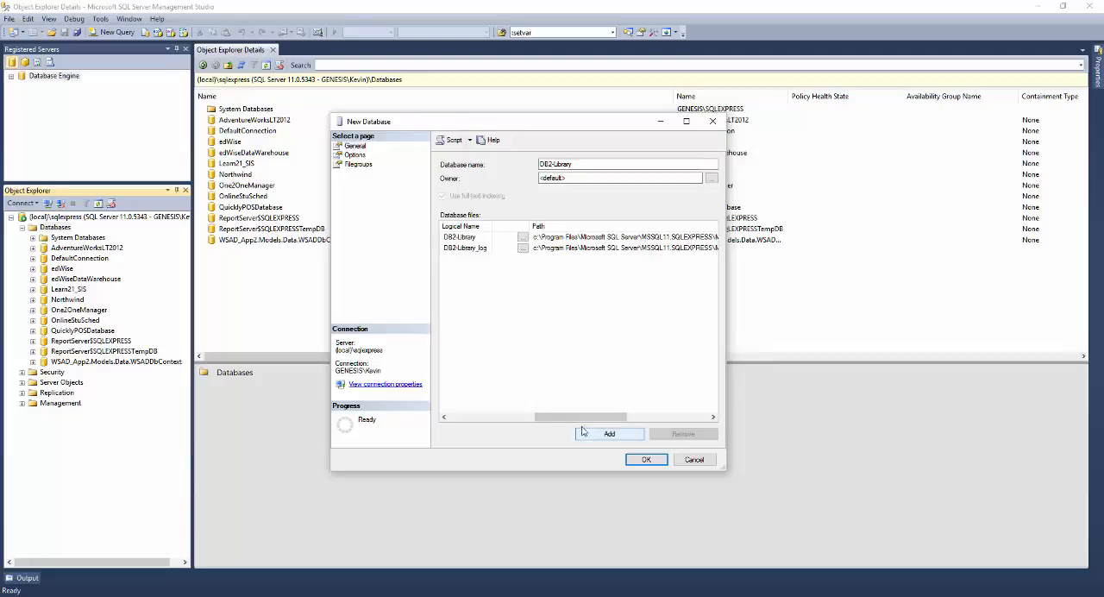
pyautogui.moveTo(579, 421); pyautogui.dragTo(463, 425)
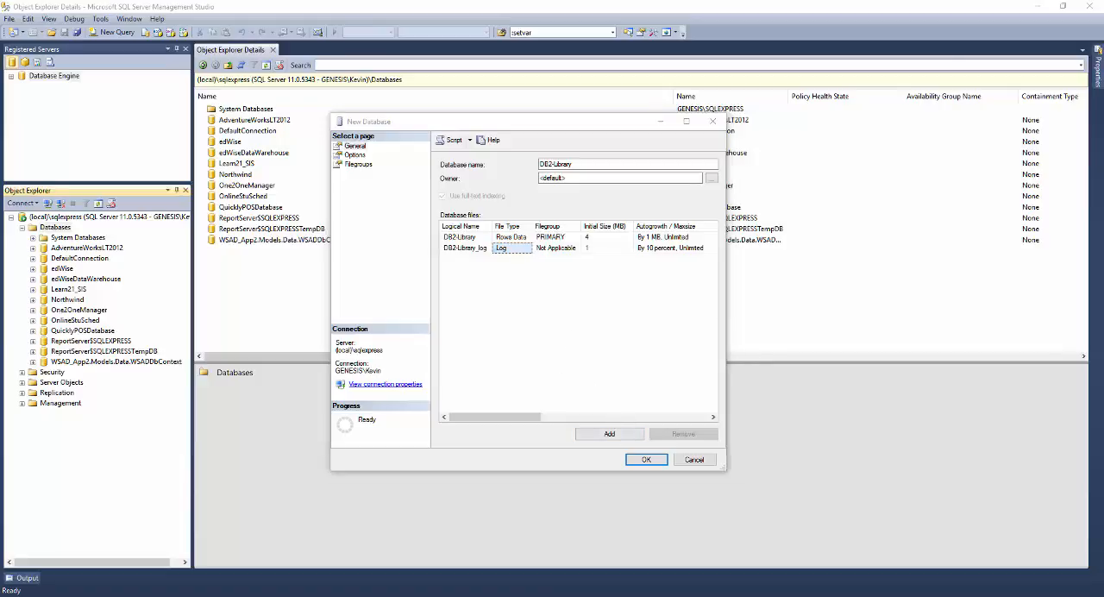
pyautogui.click(643, 459)
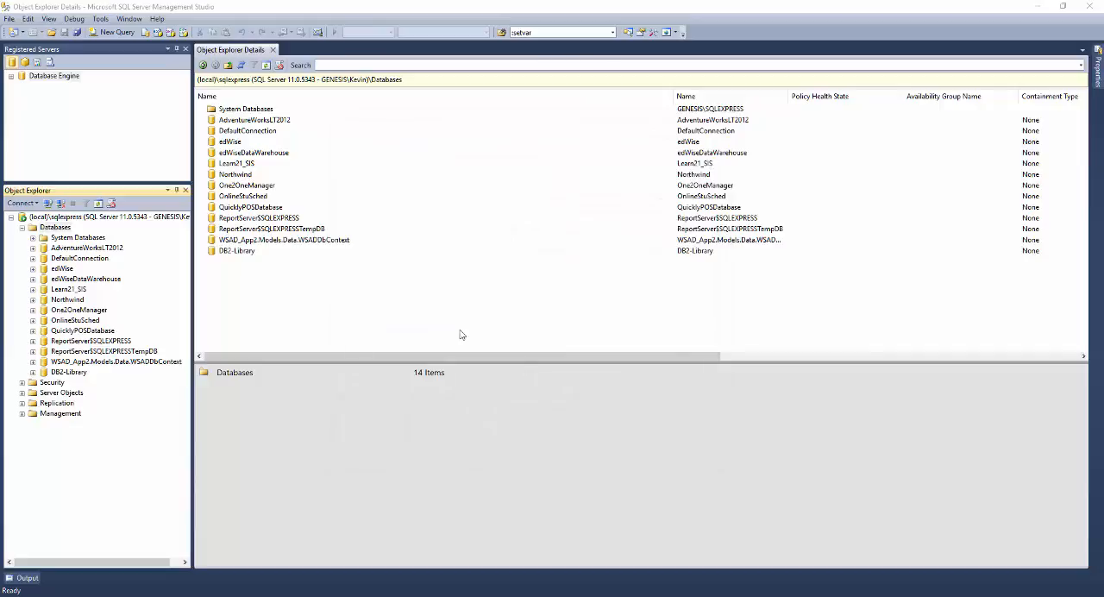
# - Examine the DB2-Library database's properties and the contents of its Tables, Views and System Views folders
pyautogui.click(235, 252)
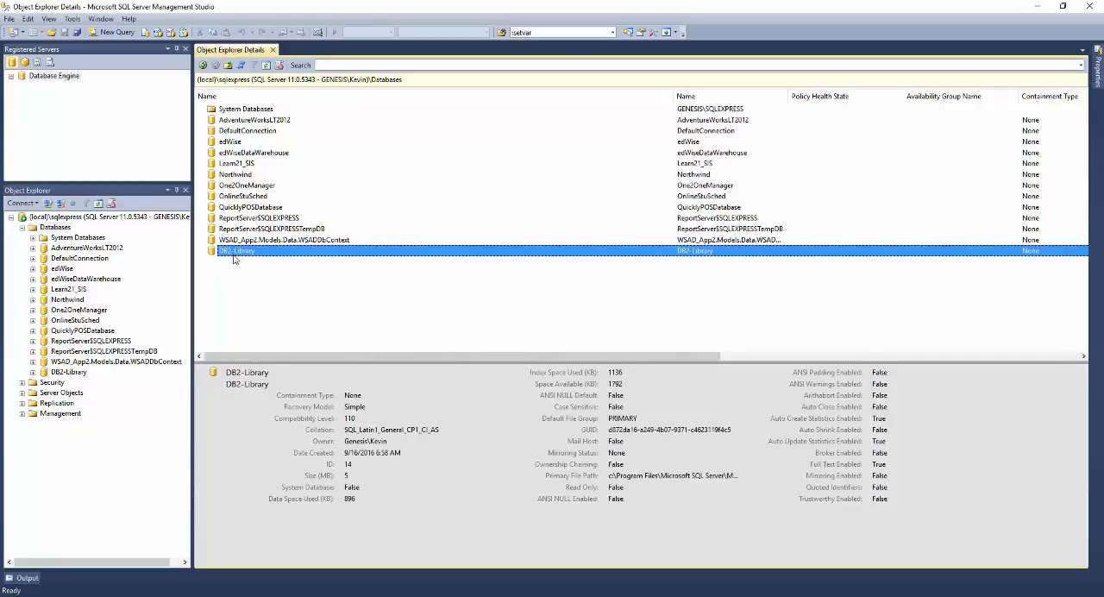
pyautogui.click(33, 379)
pyautogui.click(33, 372)
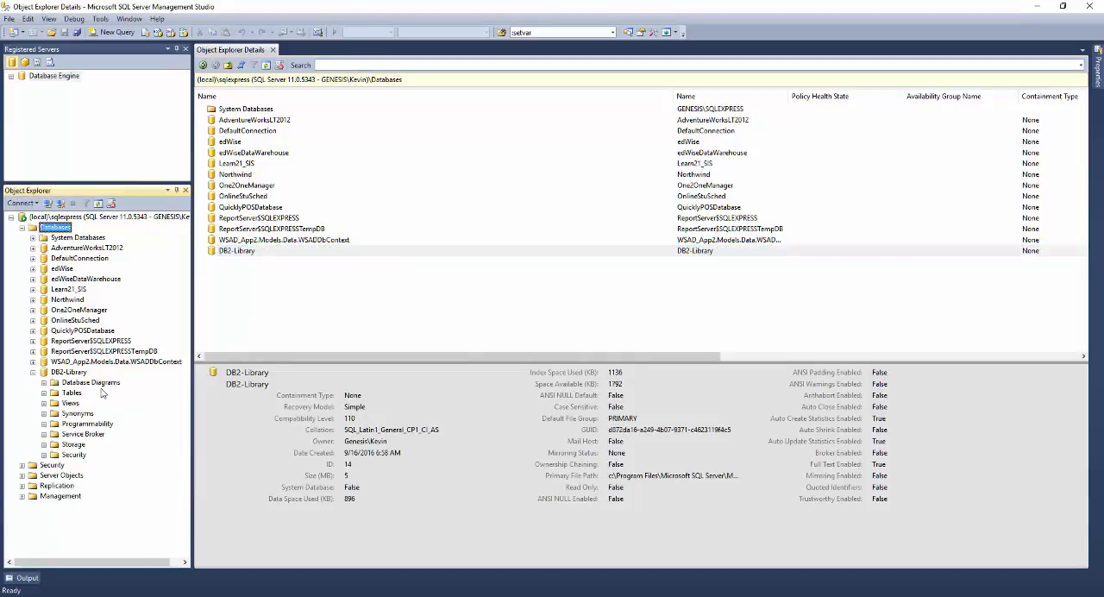
pyautogui.doubleClick(58, 393)
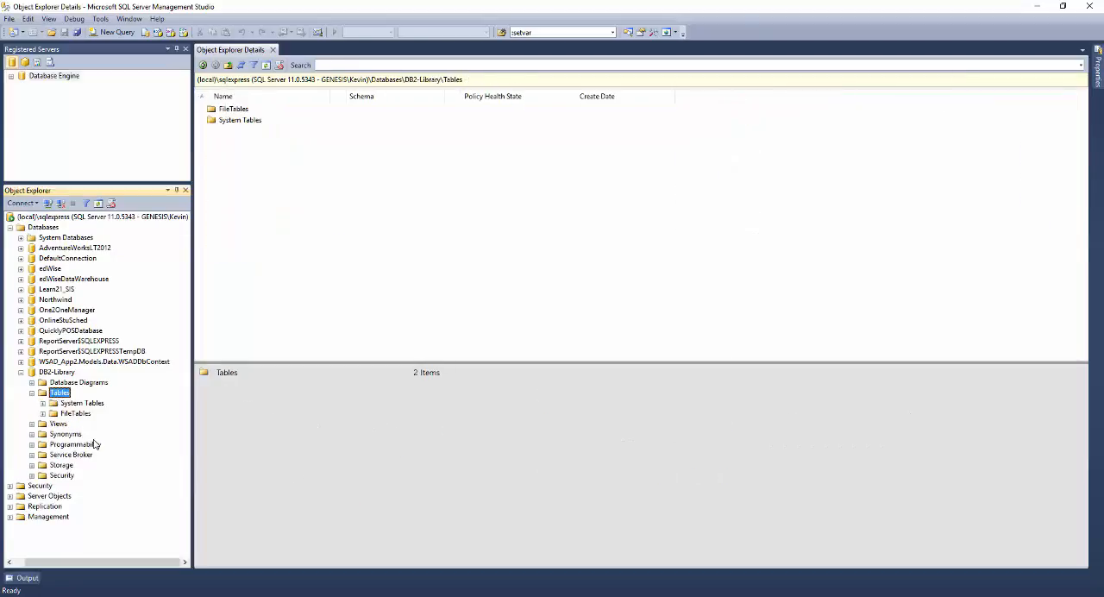
pyautogui.doubleClick(58, 424)
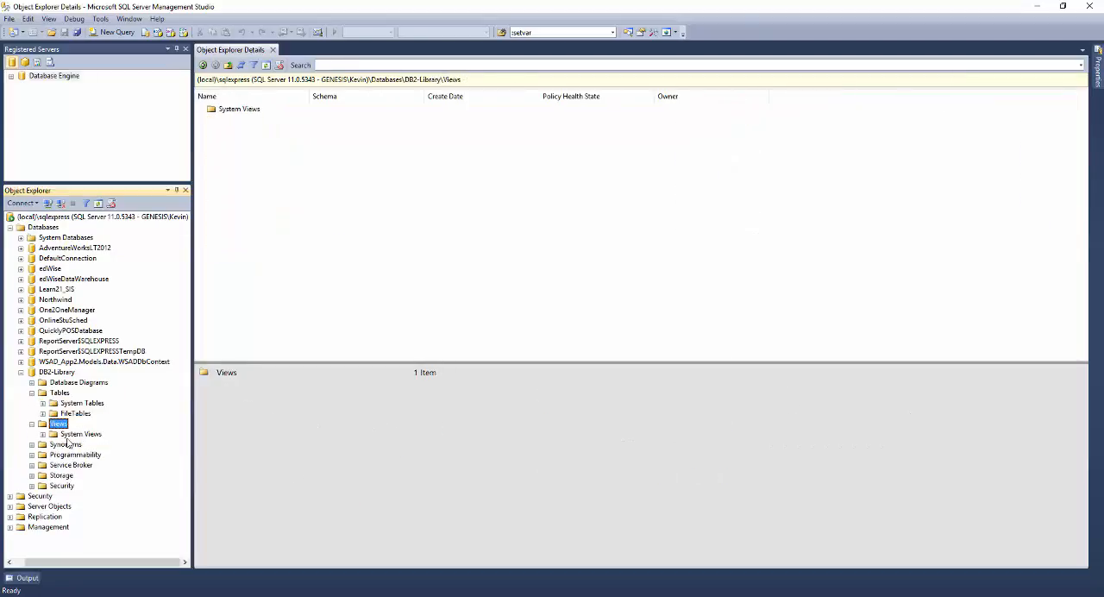
pyautogui.click(82, 404)
pyautogui.click(84, 435)
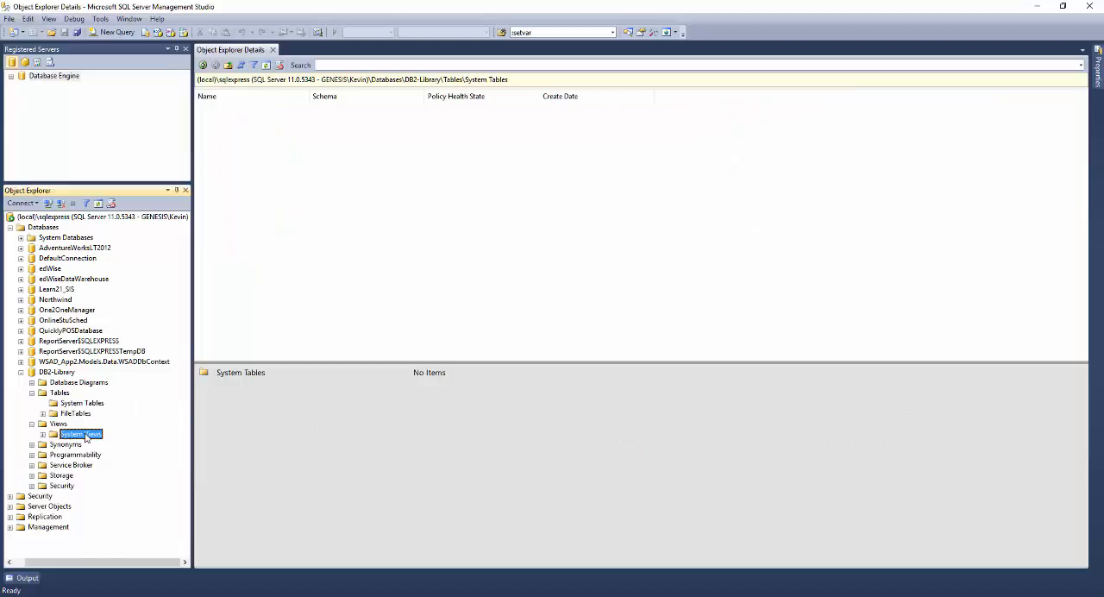
pyautogui.doubleClick(84, 436)
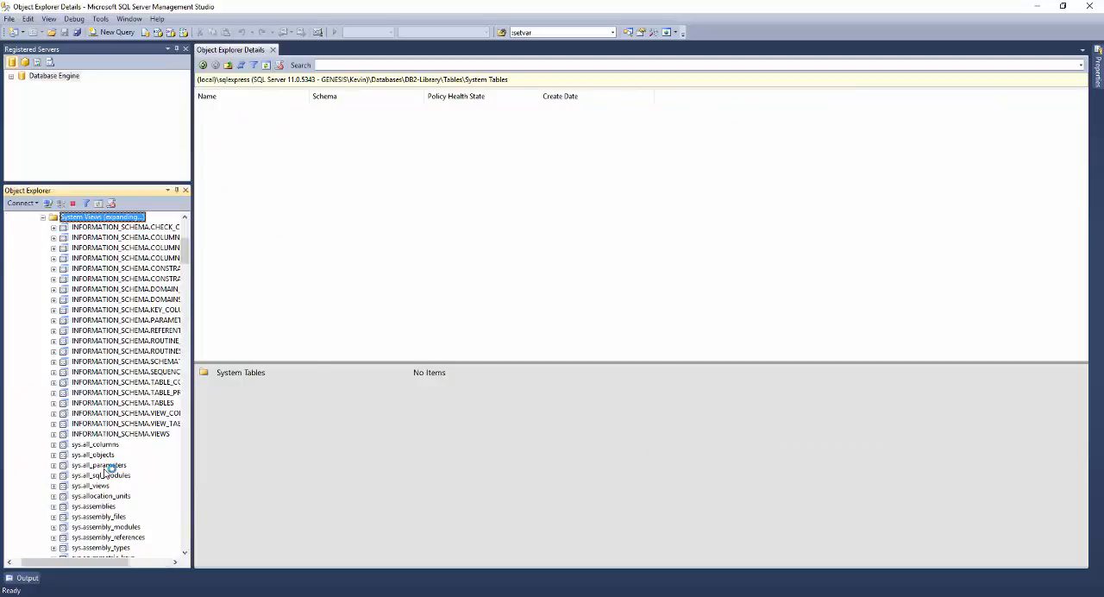
pyautogui.doubleClick(66, 219)
pyautogui.click(33, 424)
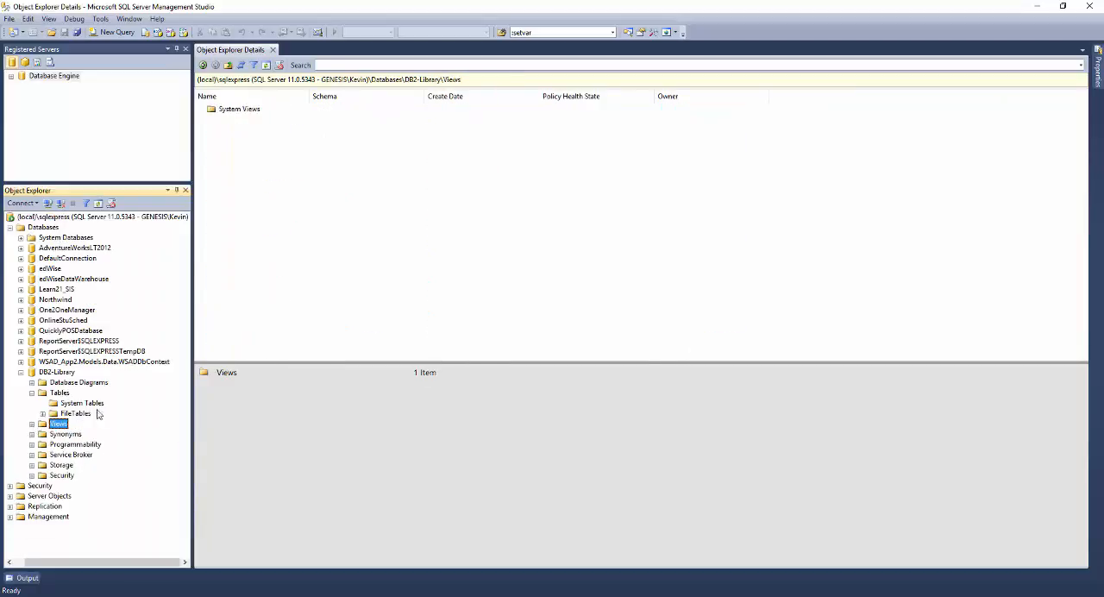
# - Start a new table in DB2-Library, declining to create the database diagram support objects
pyautogui.click(62, 383)
pyautogui.click(59, 393)
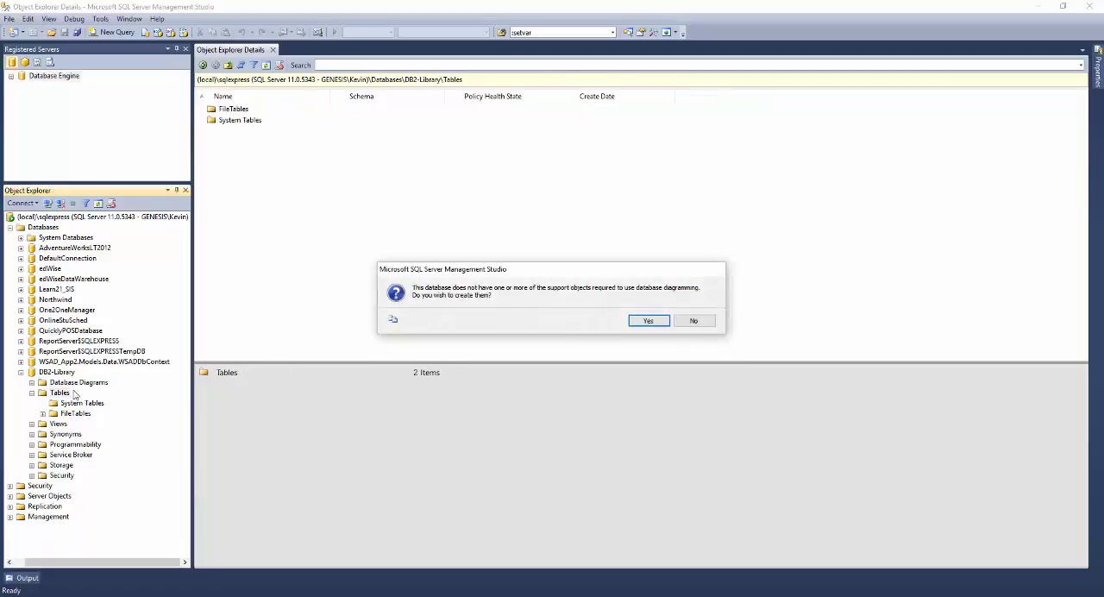
pyautogui.press('Escape')
pyautogui.rightClick(74, 393)
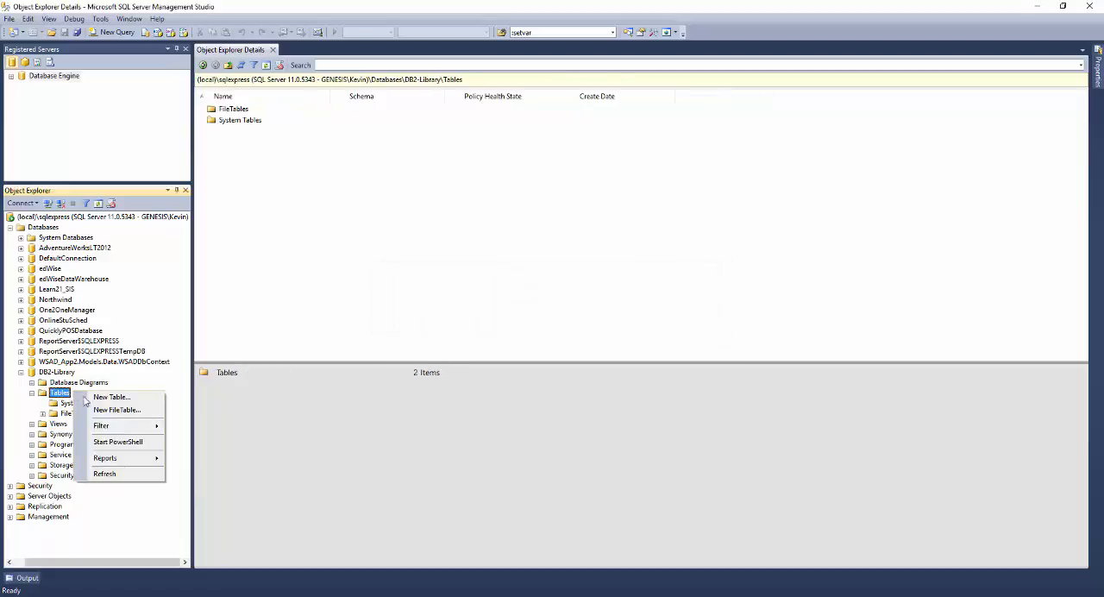
pyautogui.click(111, 398)
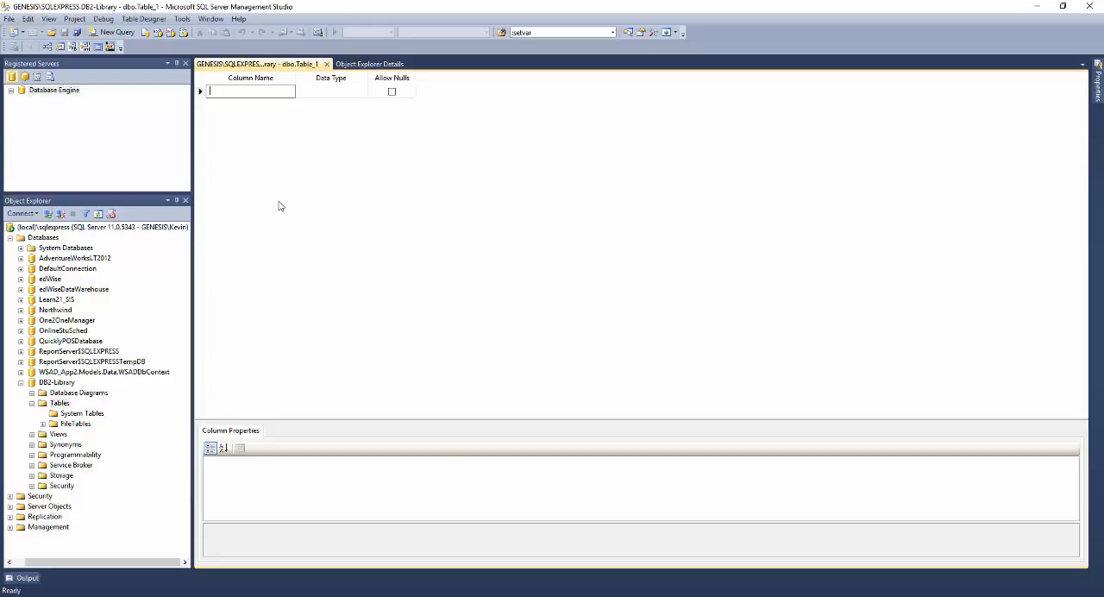
# - Place the table designer beside the DBII-Module5-Part1 presentation and enlarge the Books column definitions on slide 4 for reference
pyautogui.press('super+Left')
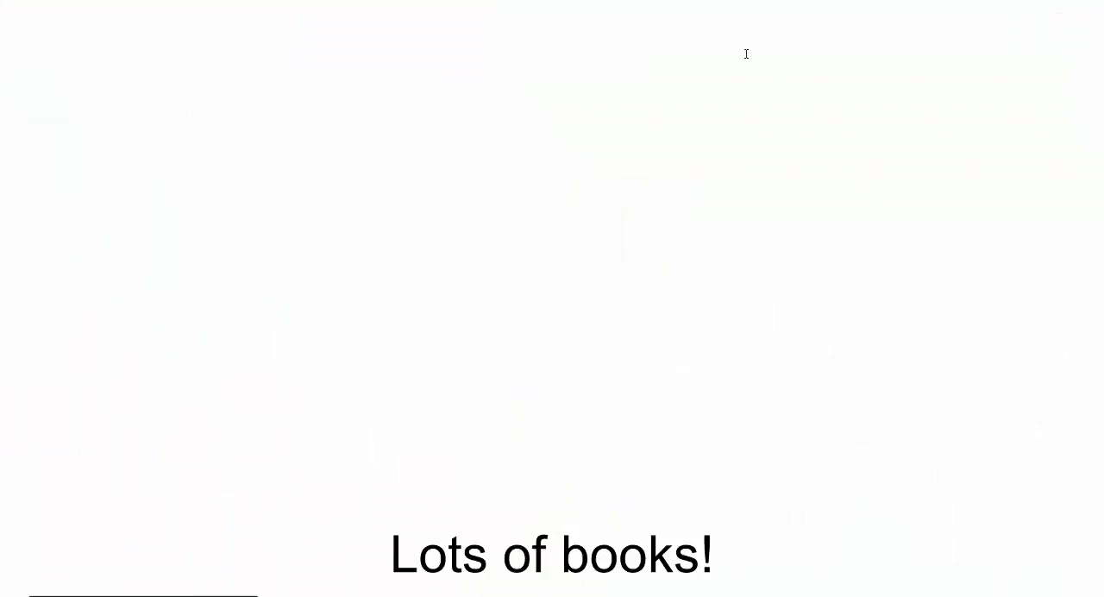
pyautogui.press('Escape')
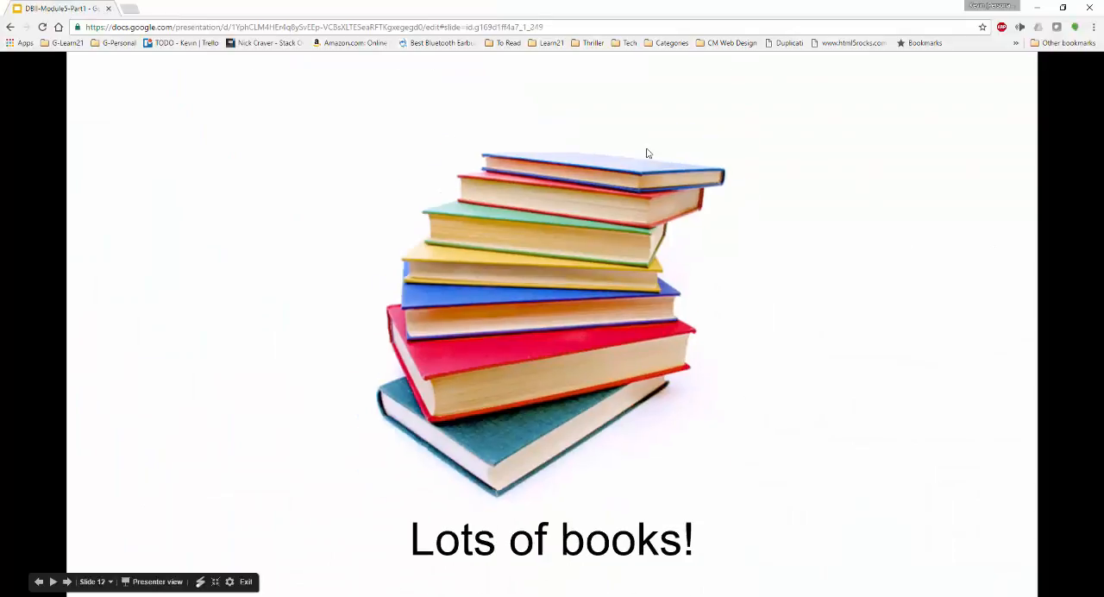
pyautogui.scroll(1, 81, 241)
pyautogui.click(81, 235)
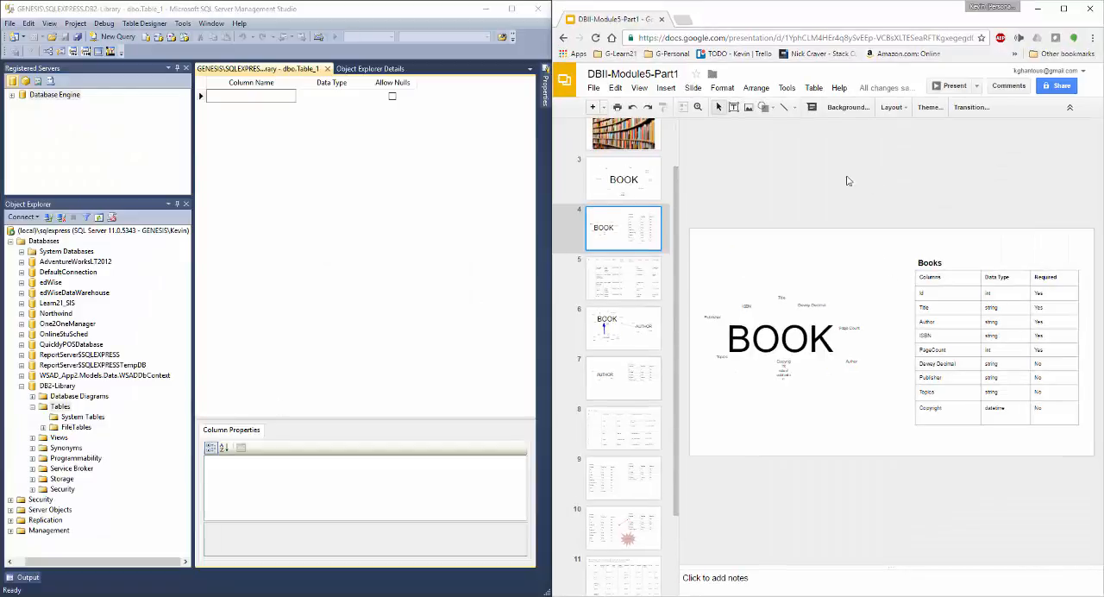
pyautogui.click(698, 107)
pyautogui.click(971, 344)
pyautogui.moveTo(954, 561); pyautogui.dragTo(988, 561)
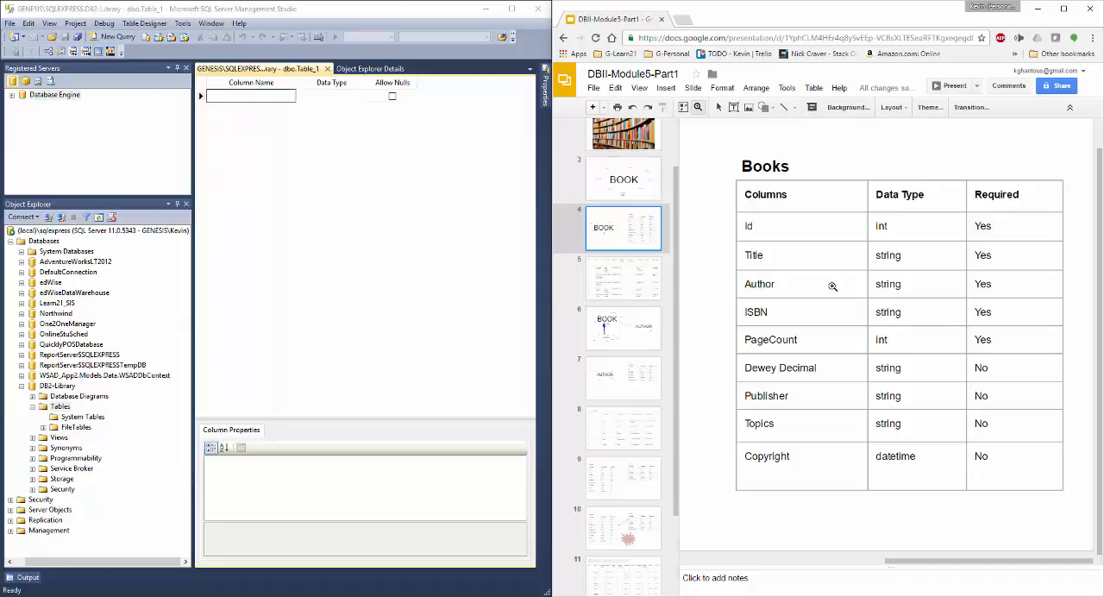
# - Add an int column named Id that disallows nulls and make it the table's primary key
pyautogui.click(237, 95)
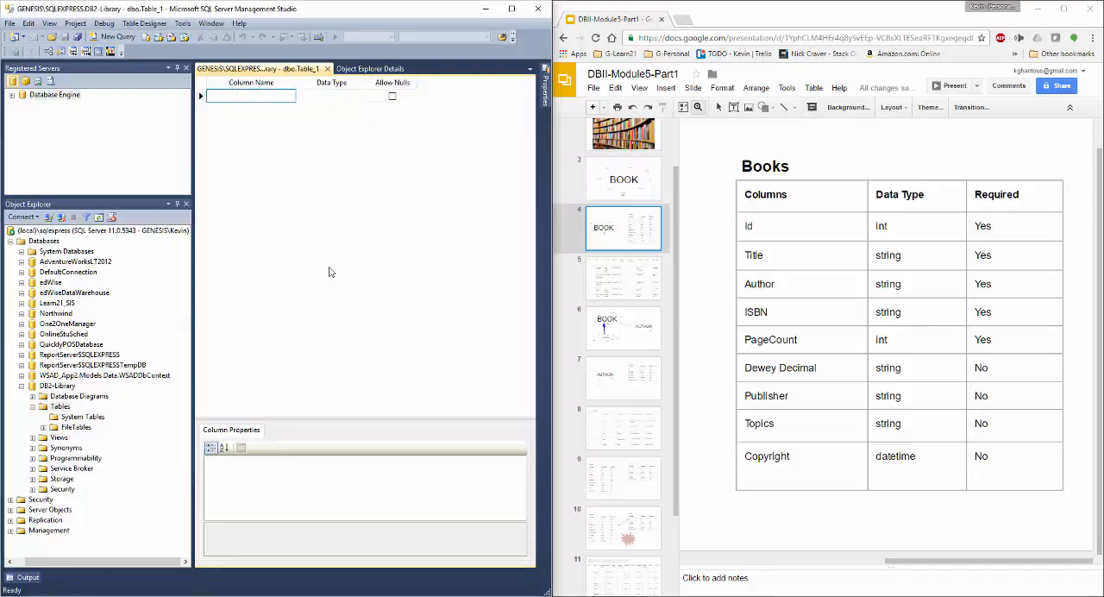
pyautogui.write('Id')
pyautogui.press('Tab')
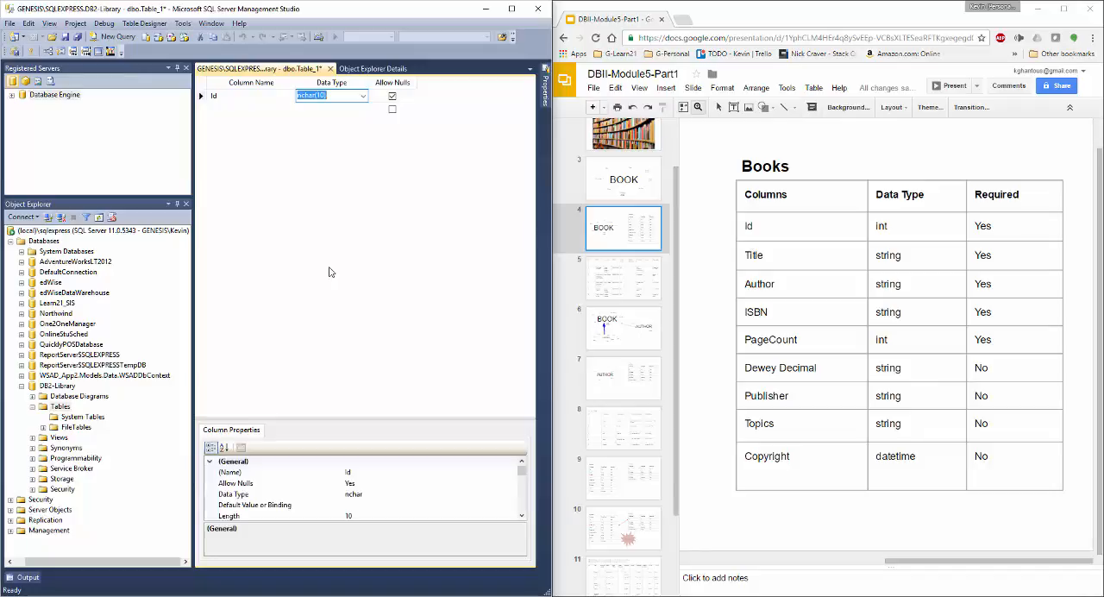
pyautogui.write('int')
pyautogui.press('Tab')
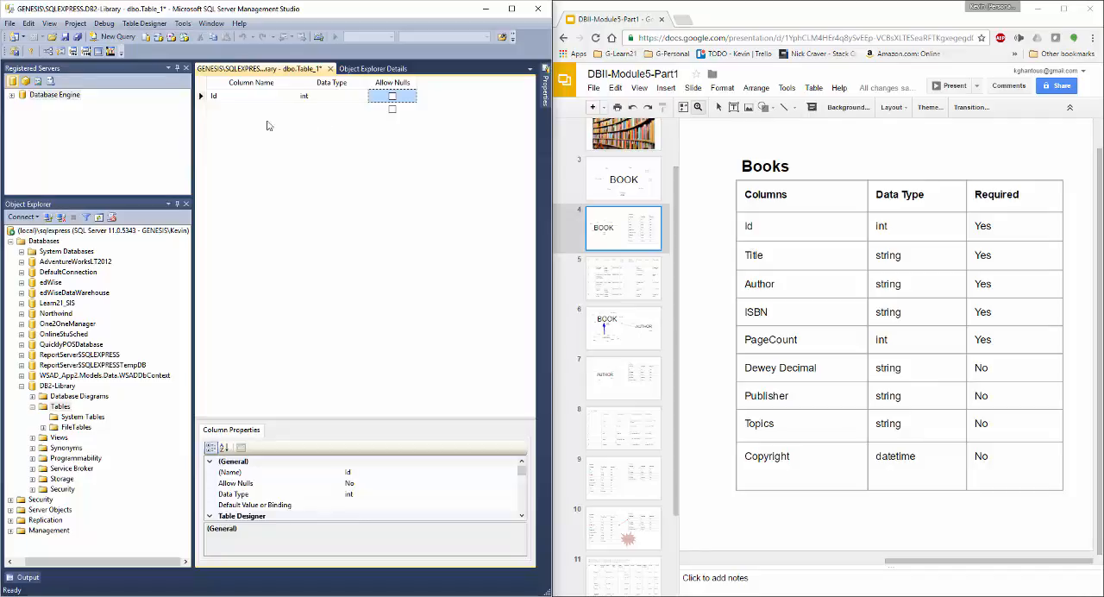
pyautogui.click(200, 97)
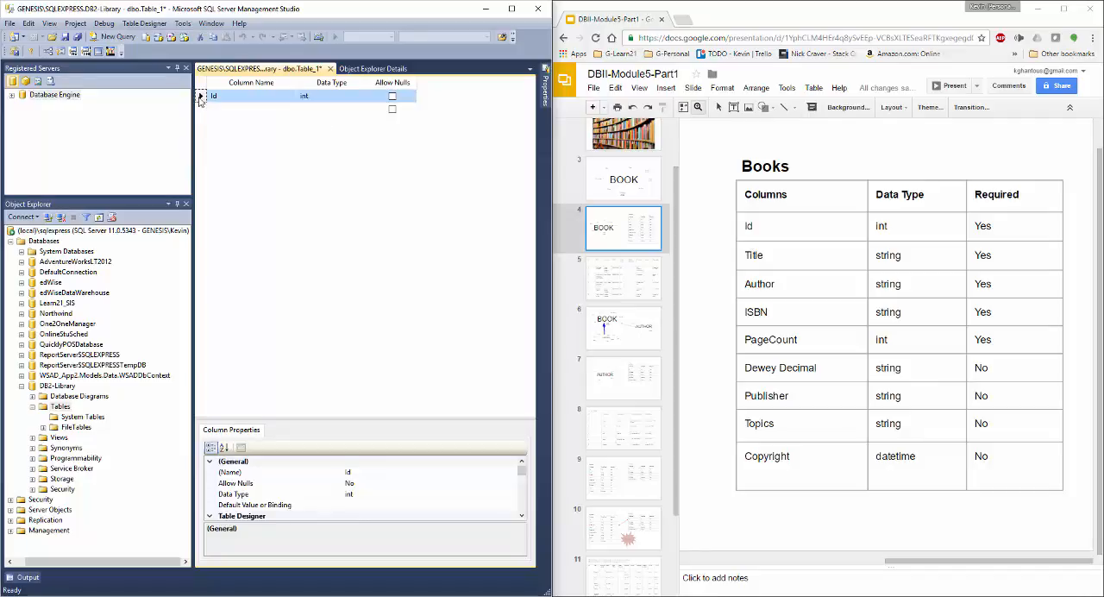
pyautogui.rightClick(200, 101)
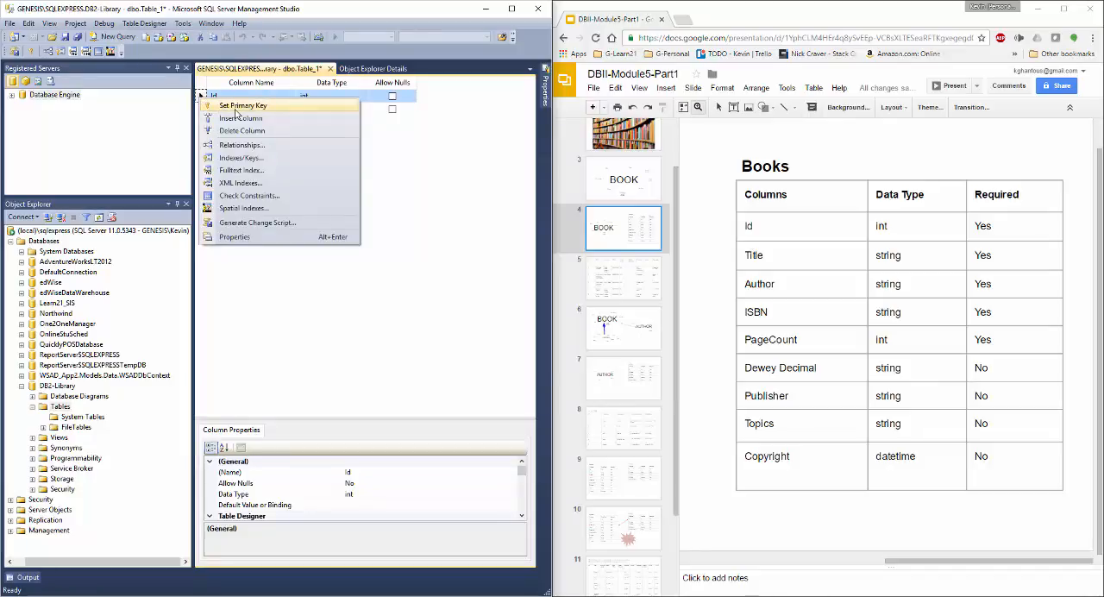
pyautogui.click(235, 107)
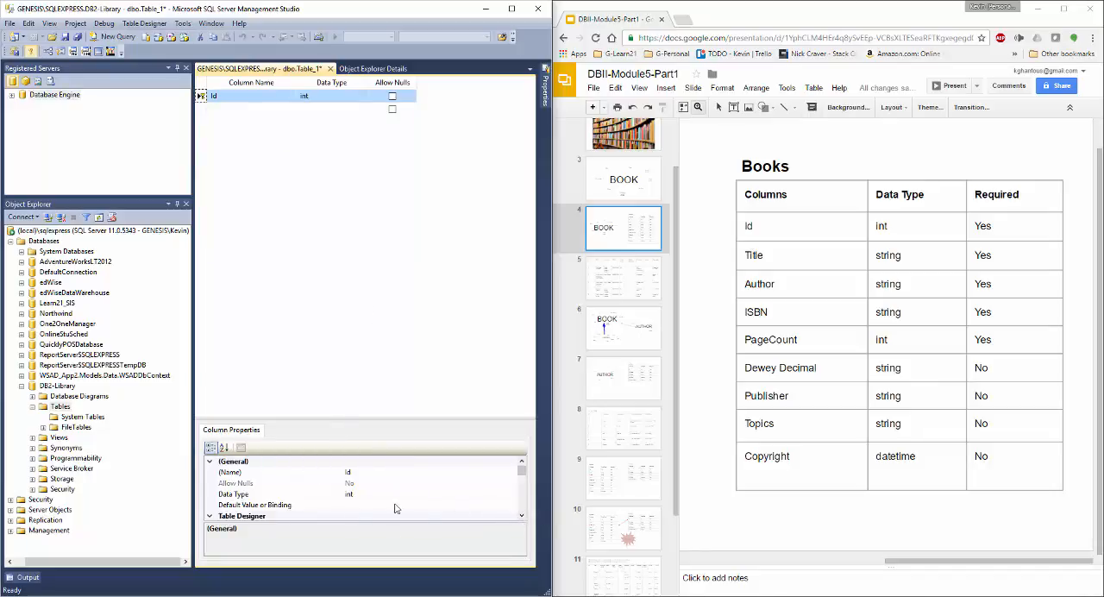
# - Turn on the identity specification for the Id column and check its increment and seed
pyautogui.moveTo(521, 517); pyautogui.dragTo(523, 517)
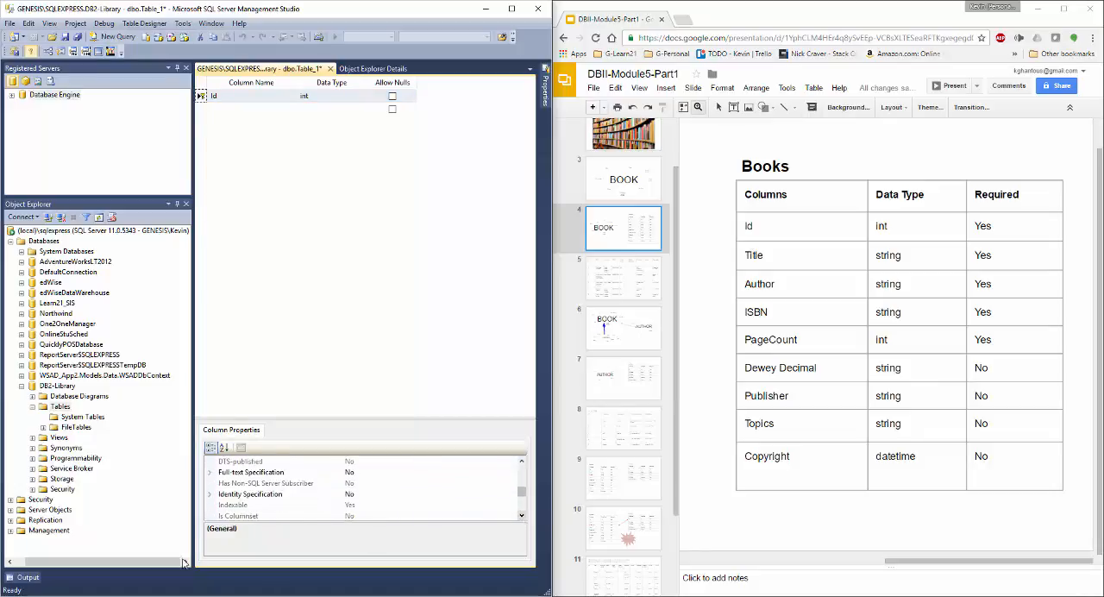
pyautogui.click(267, 498)
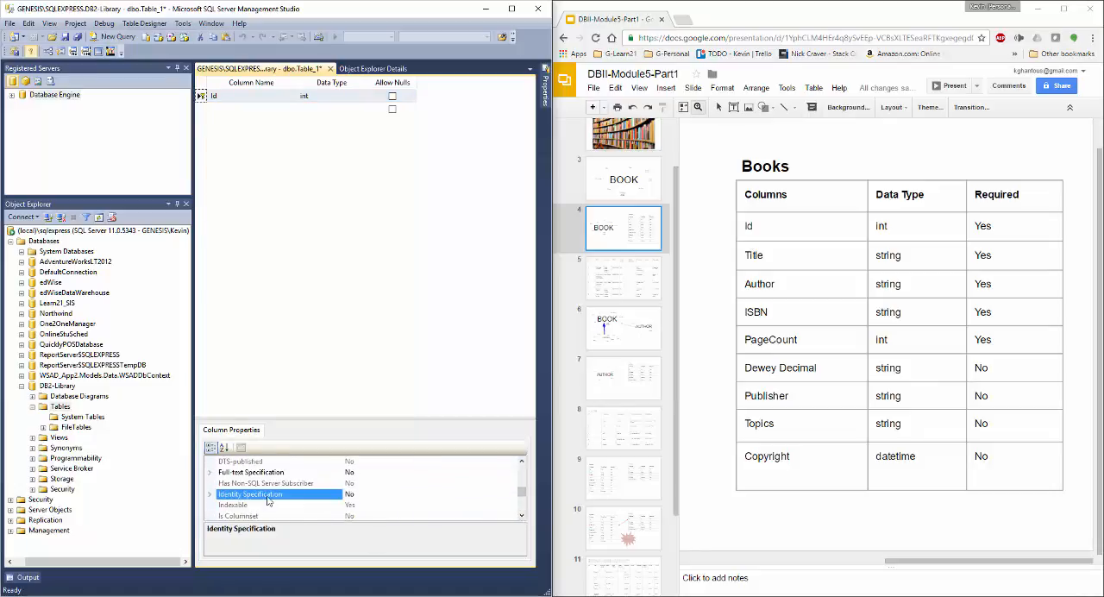
pyautogui.click(210, 496)
pyautogui.click(280, 505)
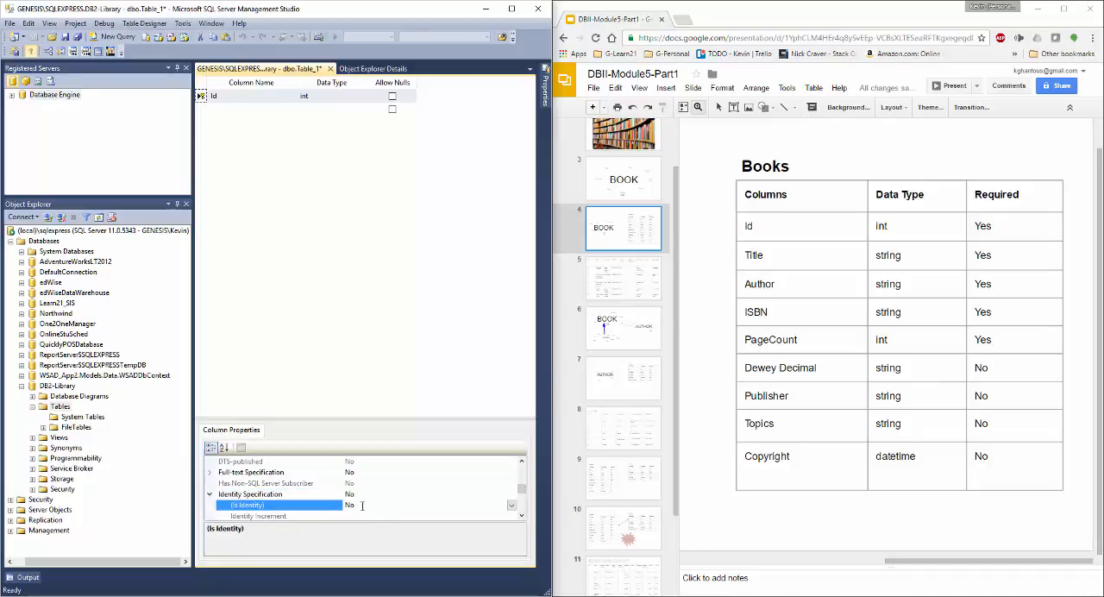
pyautogui.click(512, 505)
pyautogui.click(440, 523)
pyautogui.click(521, 515)
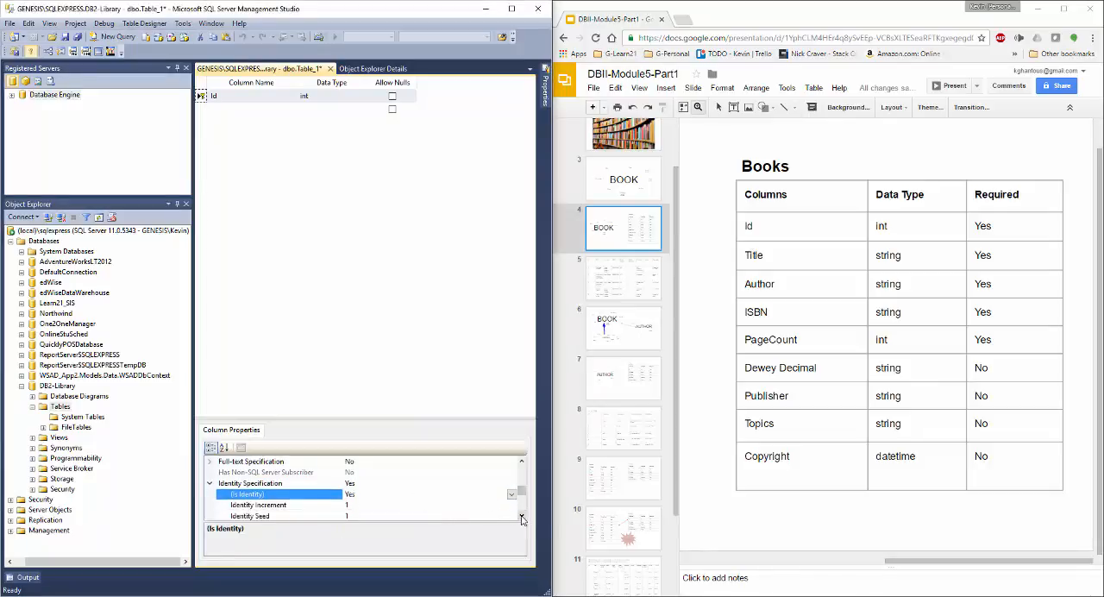
pyautogui.click(521, 515)
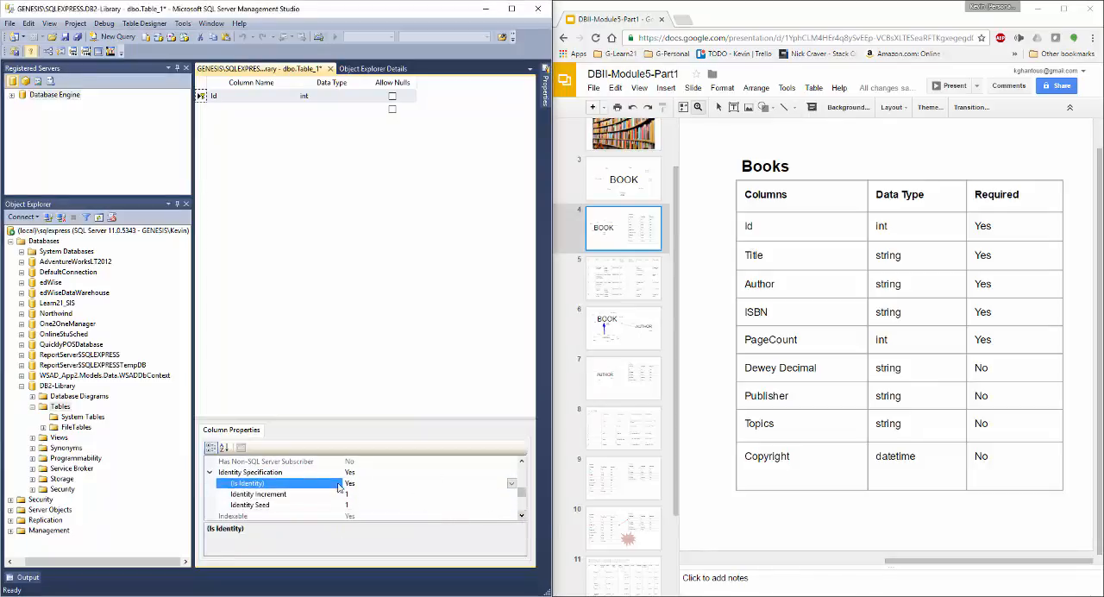
# - Add a Title column with data type varchar(MAX) below the Id column
pyautogui.click(243, 109)
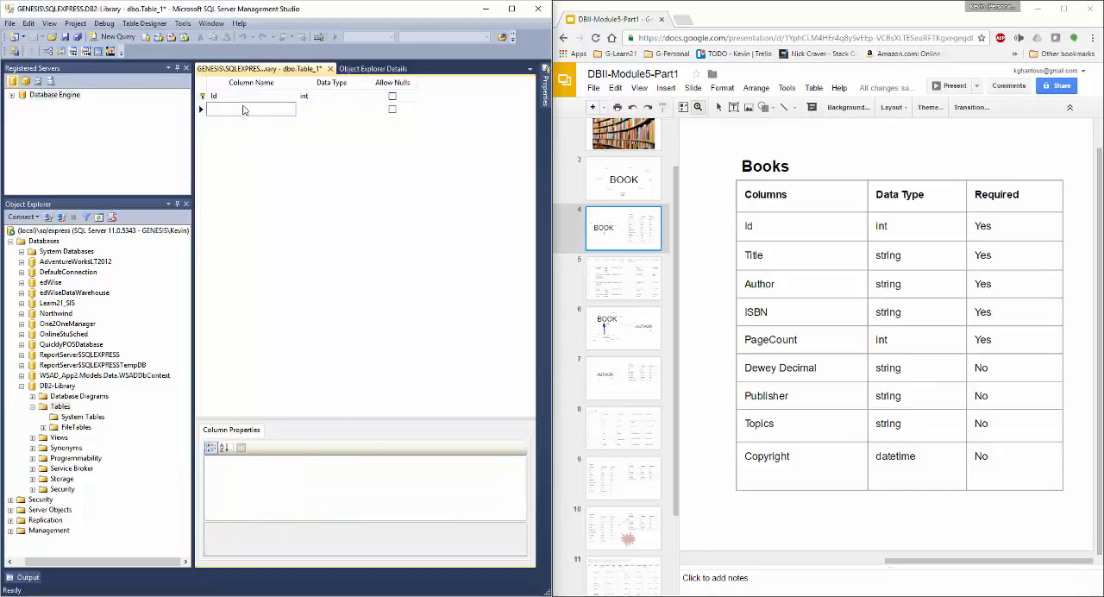
pyautogui.write('Title')
pyautogui.press('Tab')
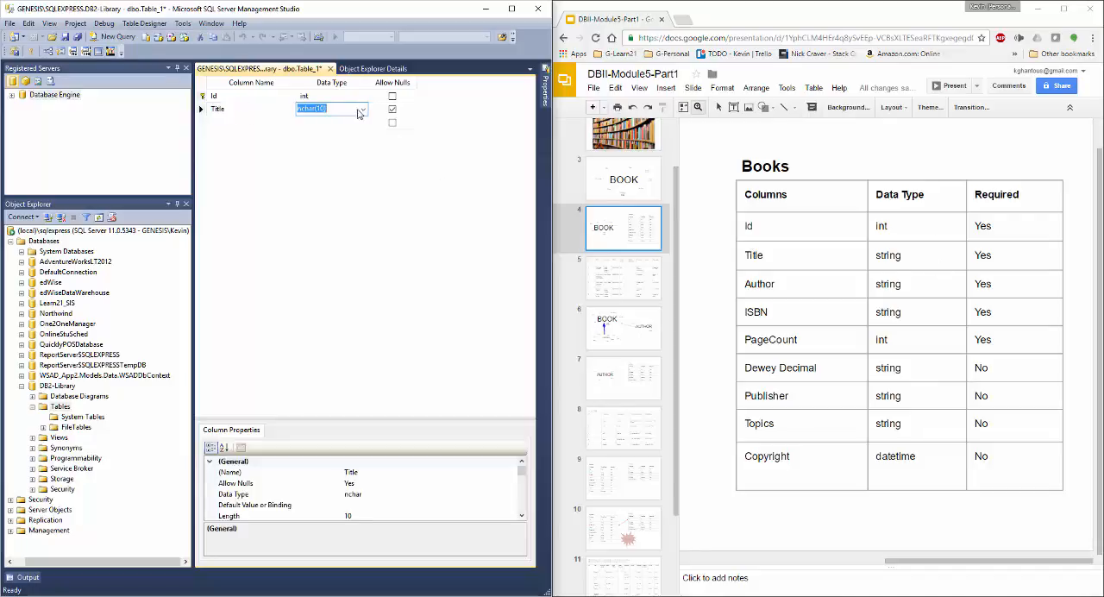
pyautogui.write('varchar(max)')
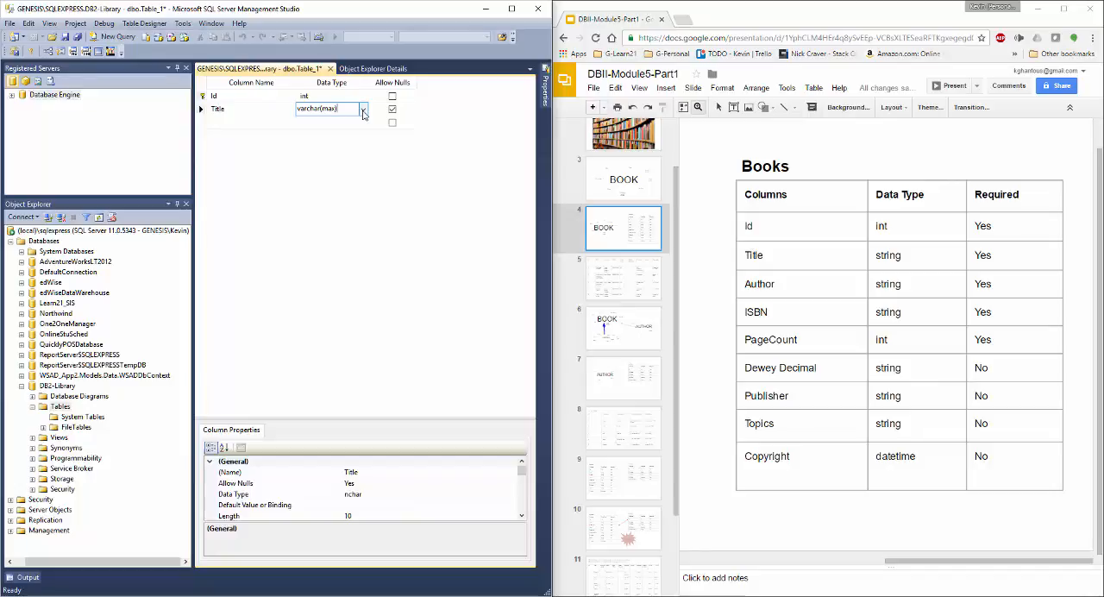
pyautogui.press('Home')
pyautogui.write('n')
pyautogui.press('Delete')
pyautogui.press('Return')
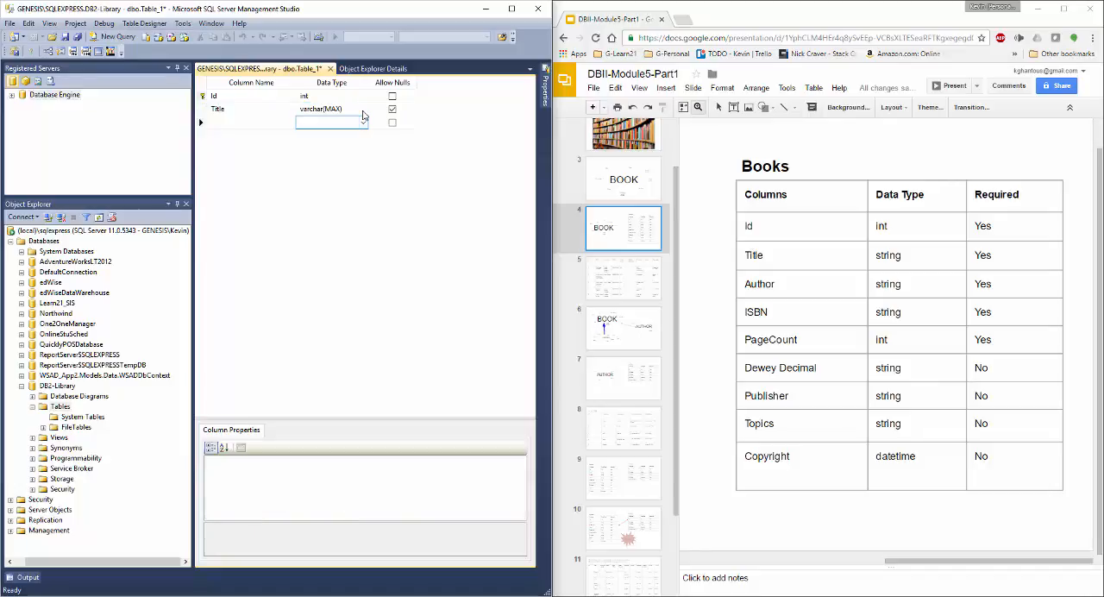
pyautogui.hotkey('shift', 'Tab')
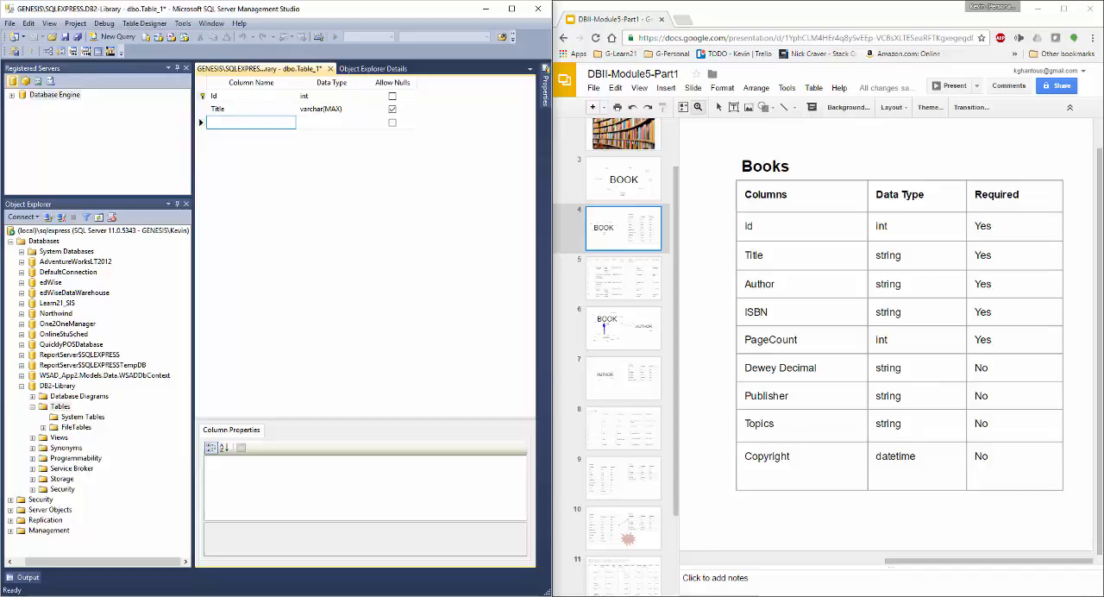
# - Bring up the Books column definitions containing Author_Id on slide 10 of the presentation
pyautogui.scroll(-1, 645, 505)
pyautogui.click(623, 420)
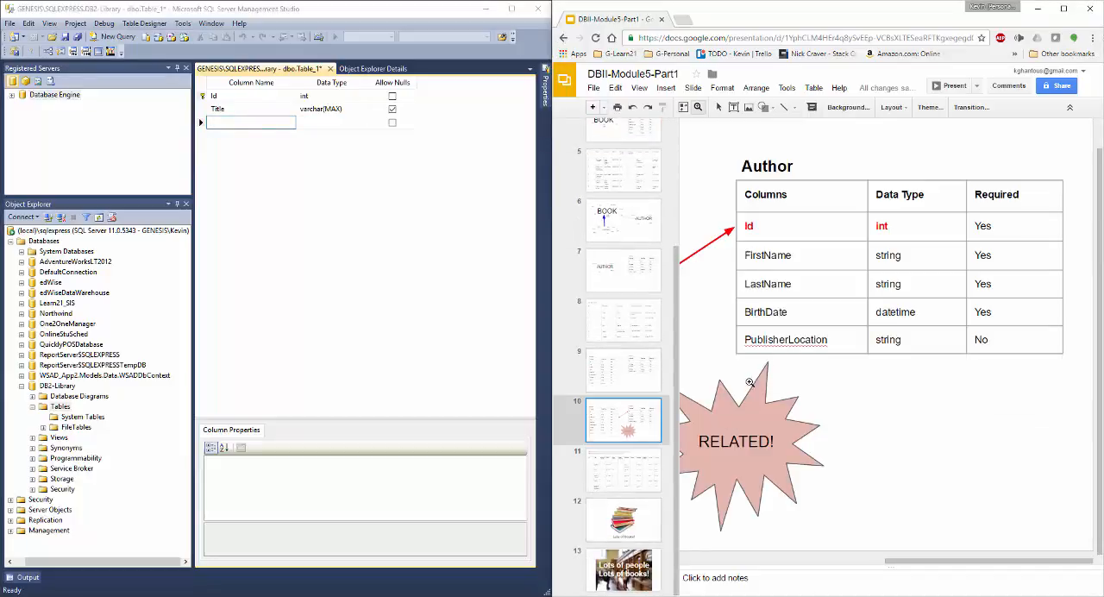
pyautogui.moveTo(957, 563); pyautogui.dragTo(762, 578)
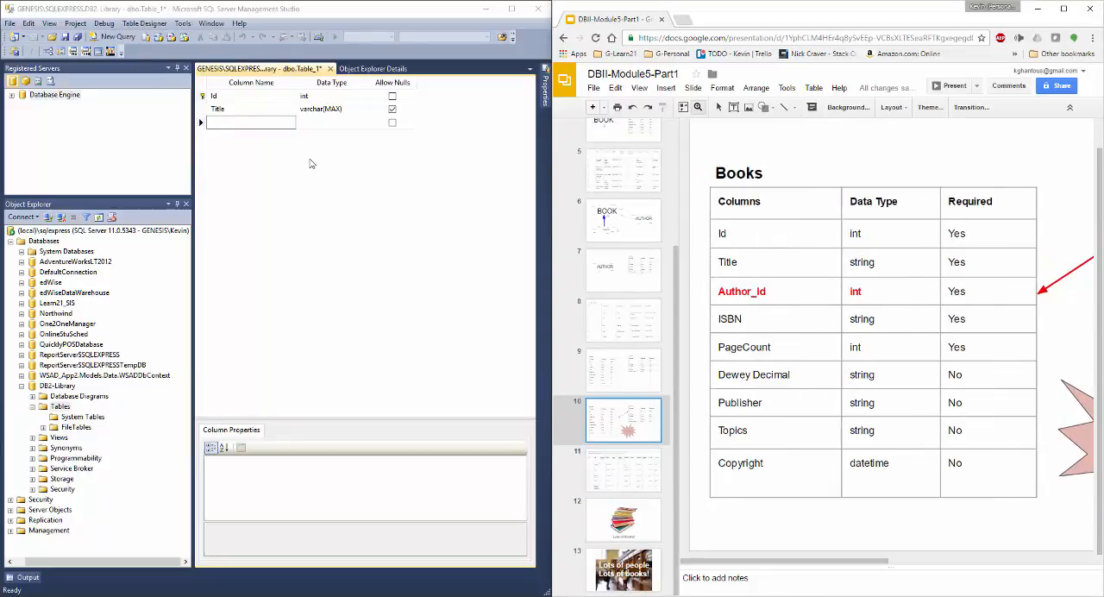
# - Add an Author_Id column of type int and disallow nulls for both Author_Id and Title
pyautogui.click(223, 121)
pyautogui.write('Au')
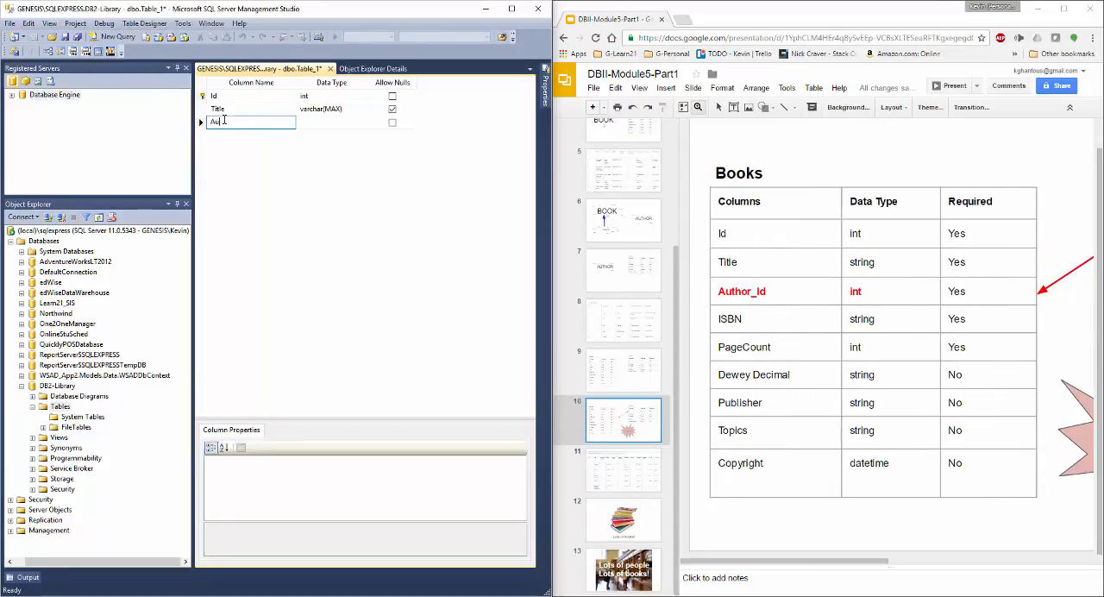
pyautogui.write('thor_Id')
pyautogui.press('Tab')
pyautogui.write('int')
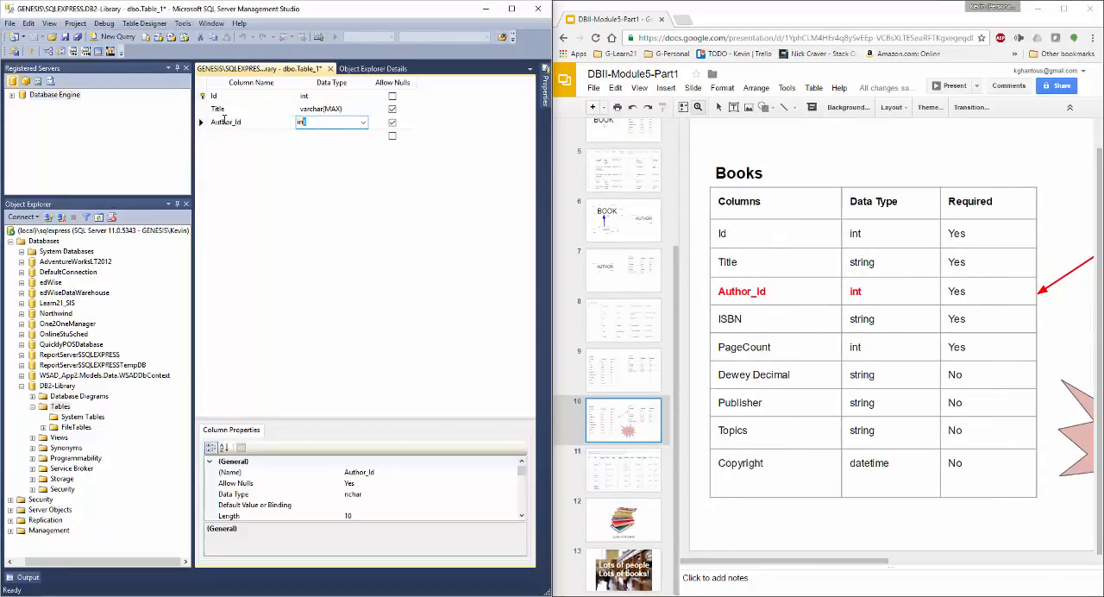
pyautogui.press('Tab')
pyautogui.press('space')
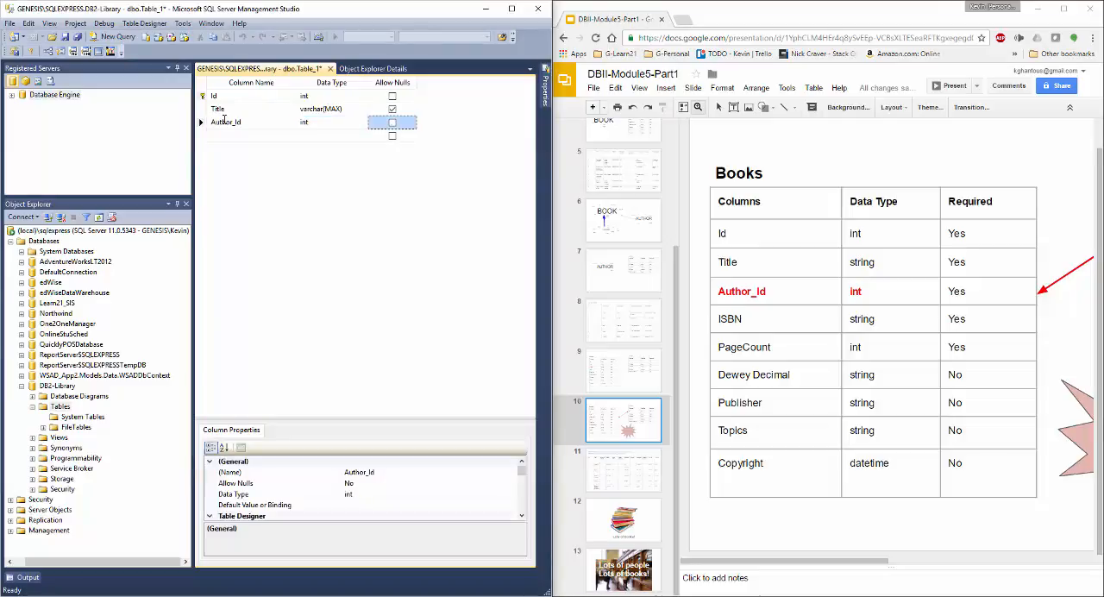
pyautogui.press('Up')
pyautogui.press('space')
# - Add an ISBN column with data type varchar(200) that does not allow nulls
pyautogui.press('Down')
pyautogui.press('Down')
pyautogui.press('Left')
pyautogui.press('Left')
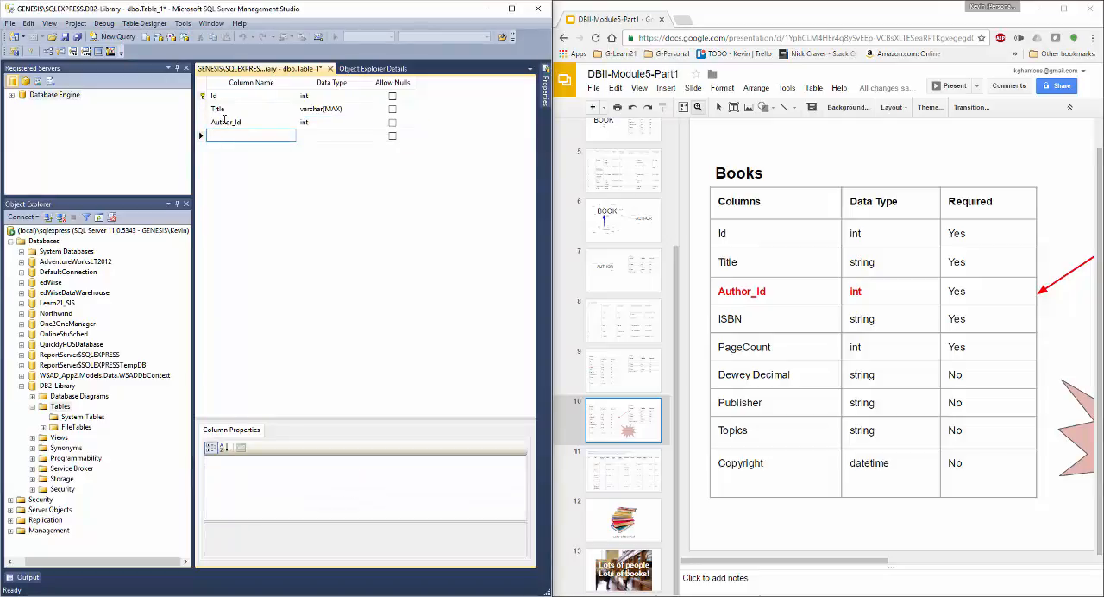
pyautogui.write('ISBN')
pyautogui.press('Tab')
pyautogui.write('varc')
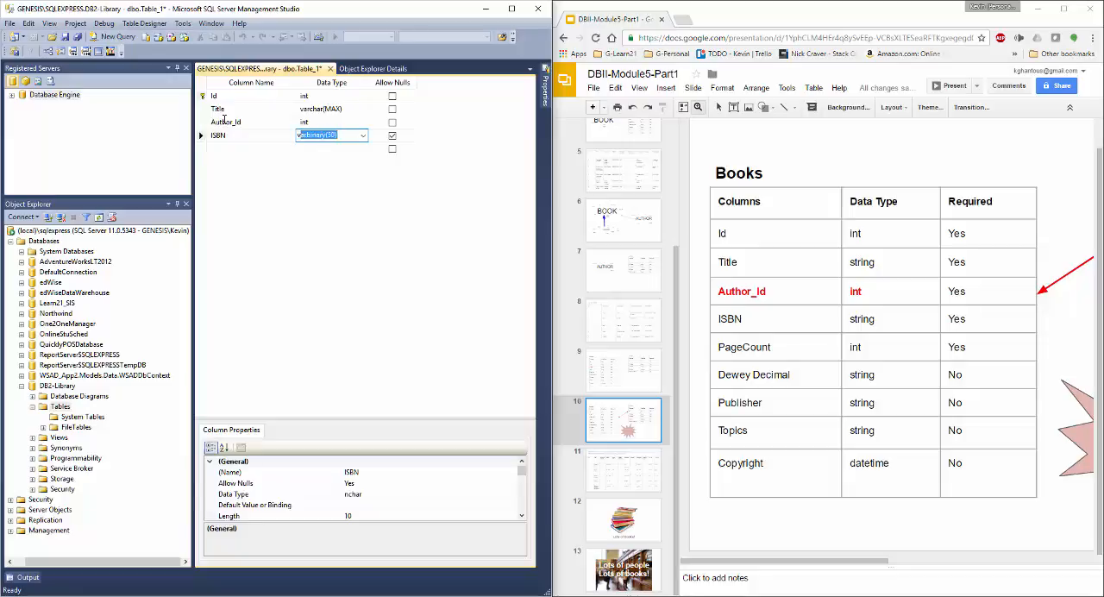
pyautogui.write('har(200)')
pyautogui.press('Tab')
pyautogui.press('space')
pyautogui.press('Tab')
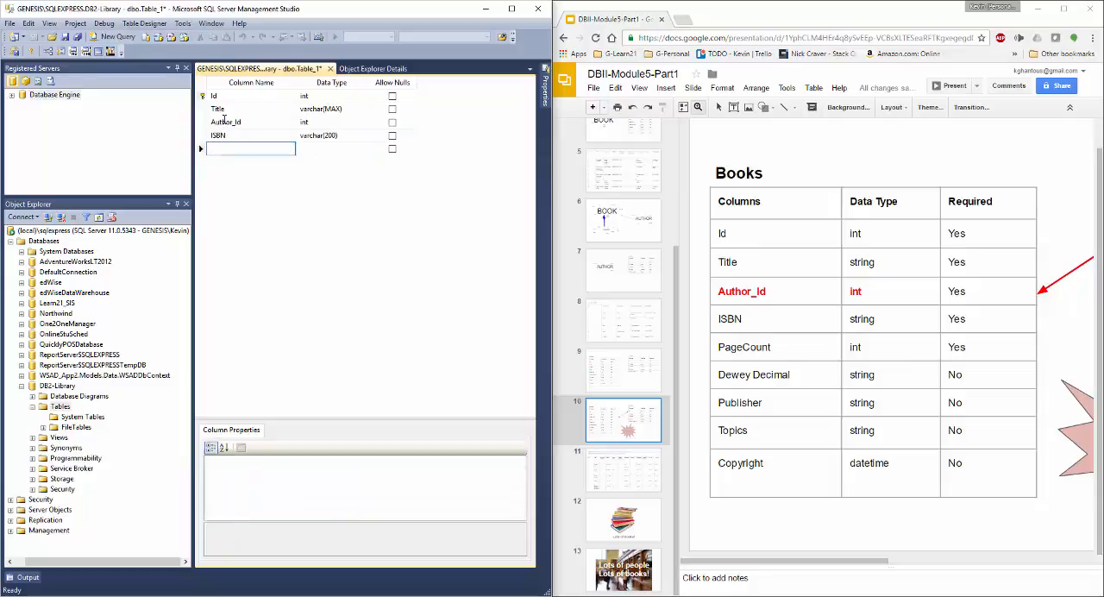
# - Add a PageCount column with data type int that does not allow nulls
pyautogui.write('PageCount')
pyautogui.press('Tab')
pyautogui.write('int')
pyautogui.press('Tab')
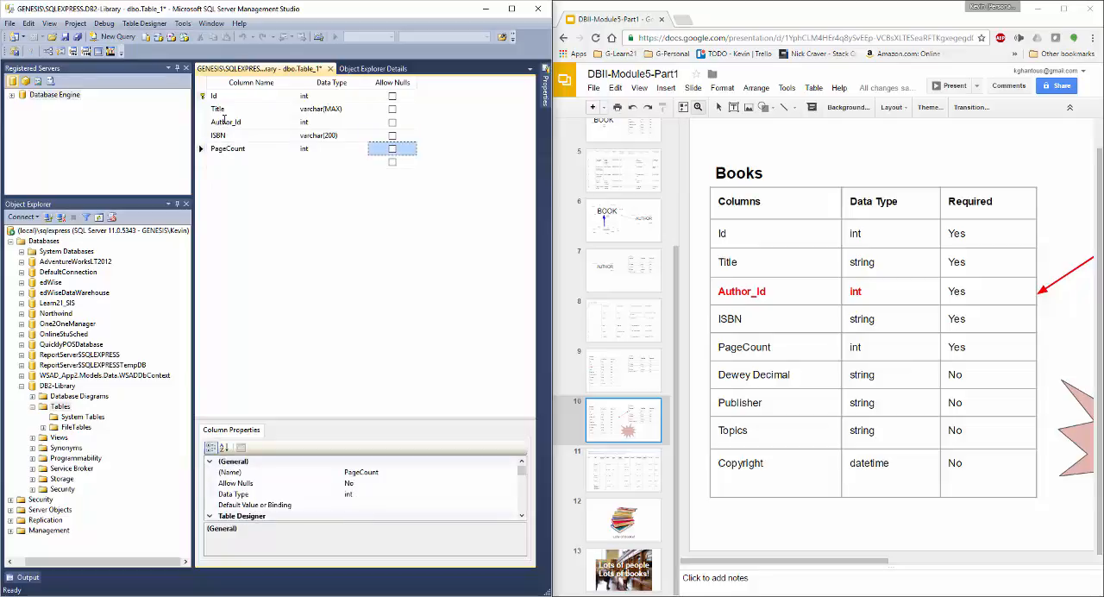
pyautogui.press('space')
pyautogui.press('Tab')
# - Add a nullable DeweyDecimal column with data type varchar(100)
pyautogui.write('Dew')
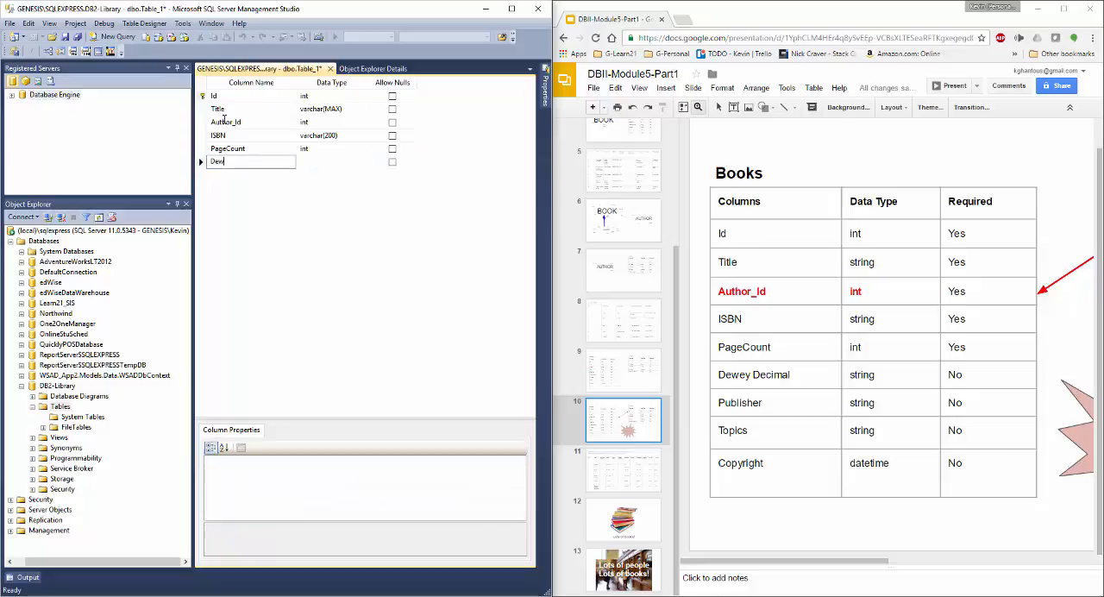
pyautogui.write('eyDecimal')
pyautogui.press('Tab')
pyautogui.write('varchar(')
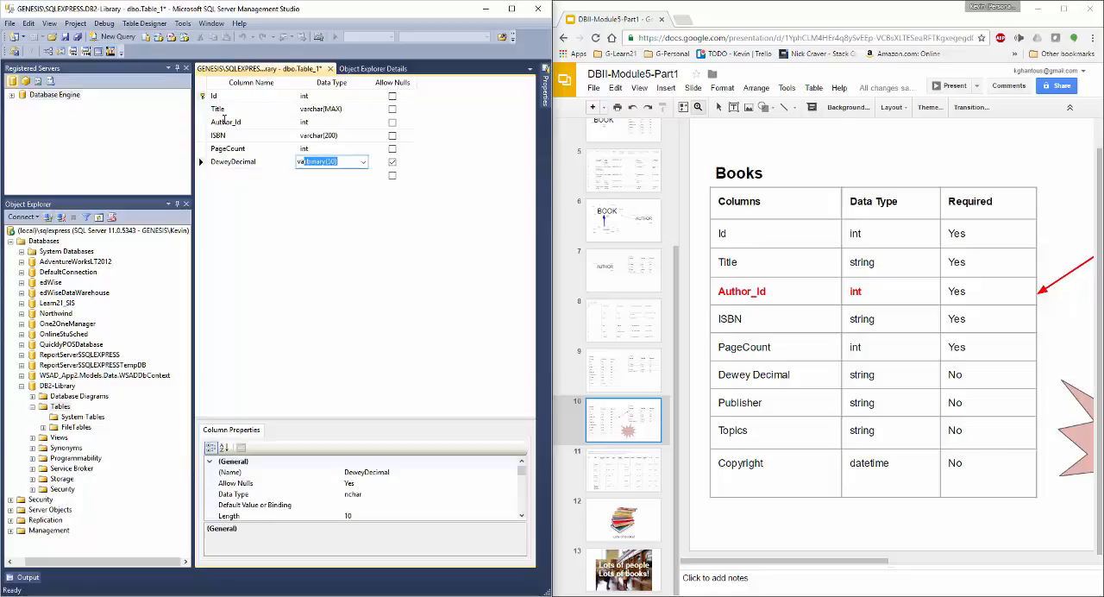
pyautogui.write('100)')
pyautogui.press('Tab')
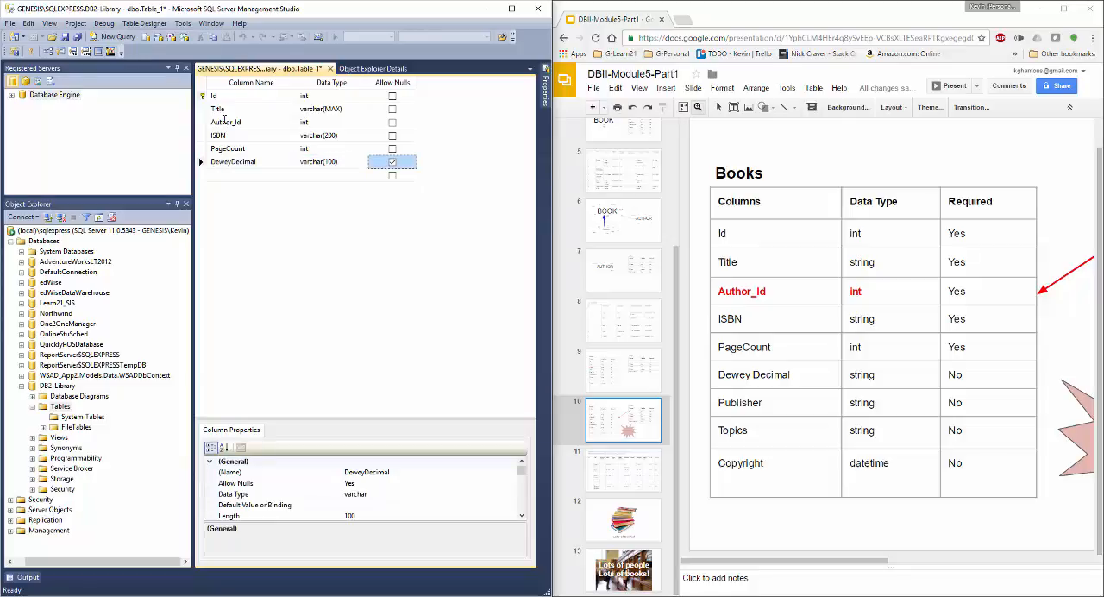
pyautogui.press('Tab')
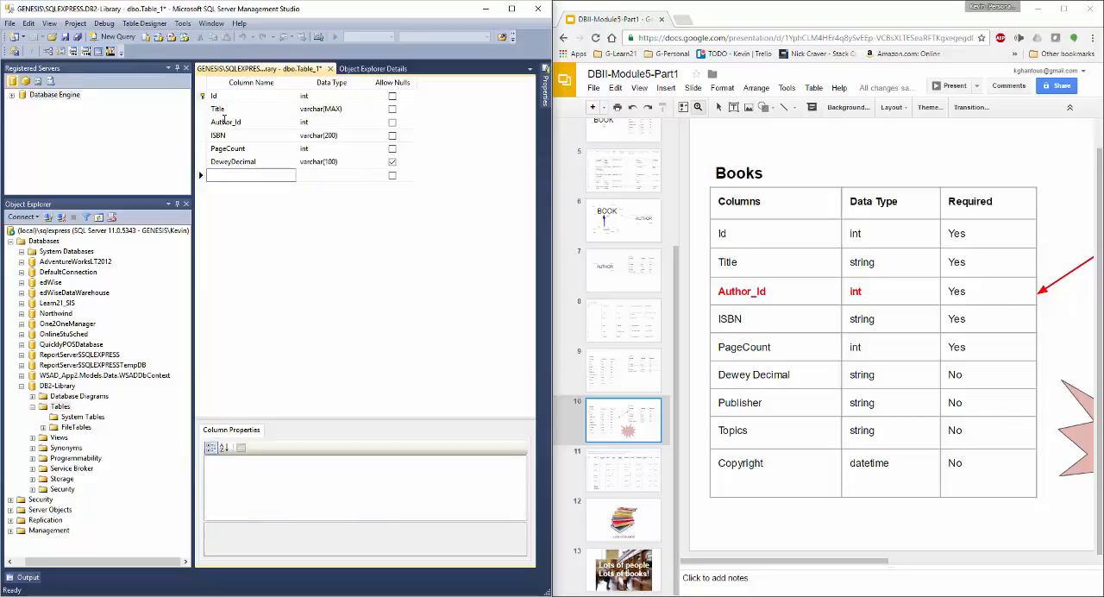
# - Add a nullable Publisher column with data type varchar(100)
pyautogui.write('Publisher')
pyautogui.press('Tab')
pyautogui.write('varchar(')
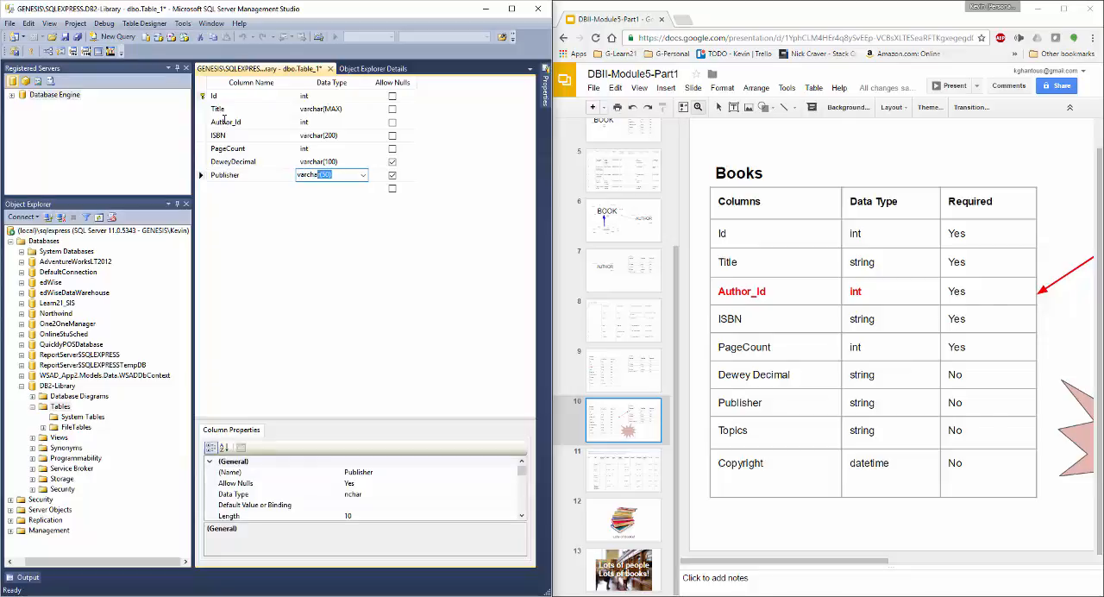
pyautogui.write('100)')
pyautogui.press('Tab')
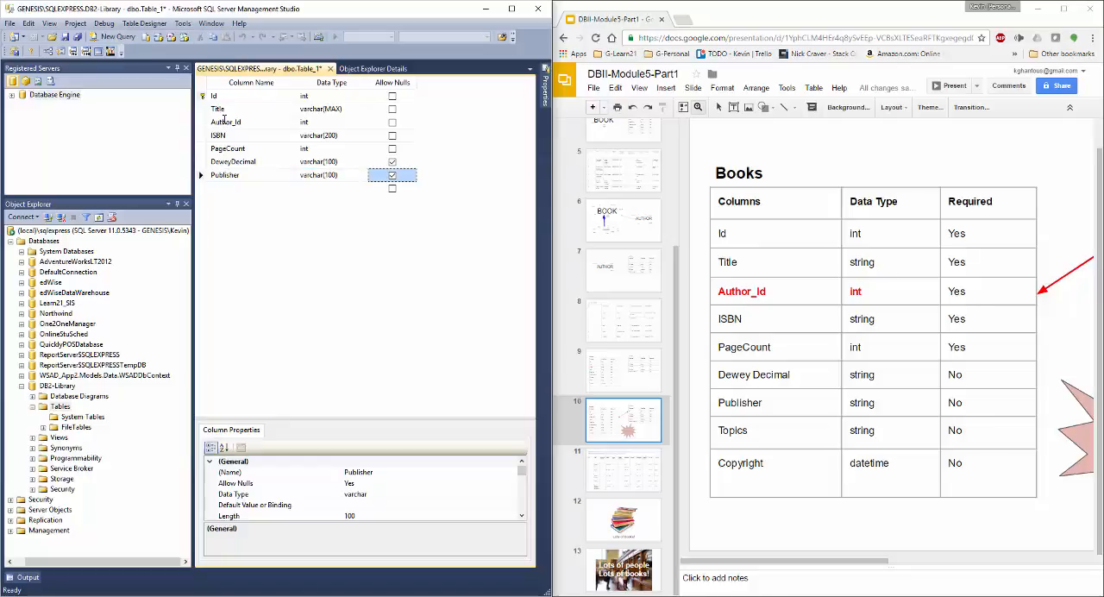
pyautogui.press('Tab')
# - Add a nullable Topics column with data type varchar(MAX)
pyautogui.write('Topics')
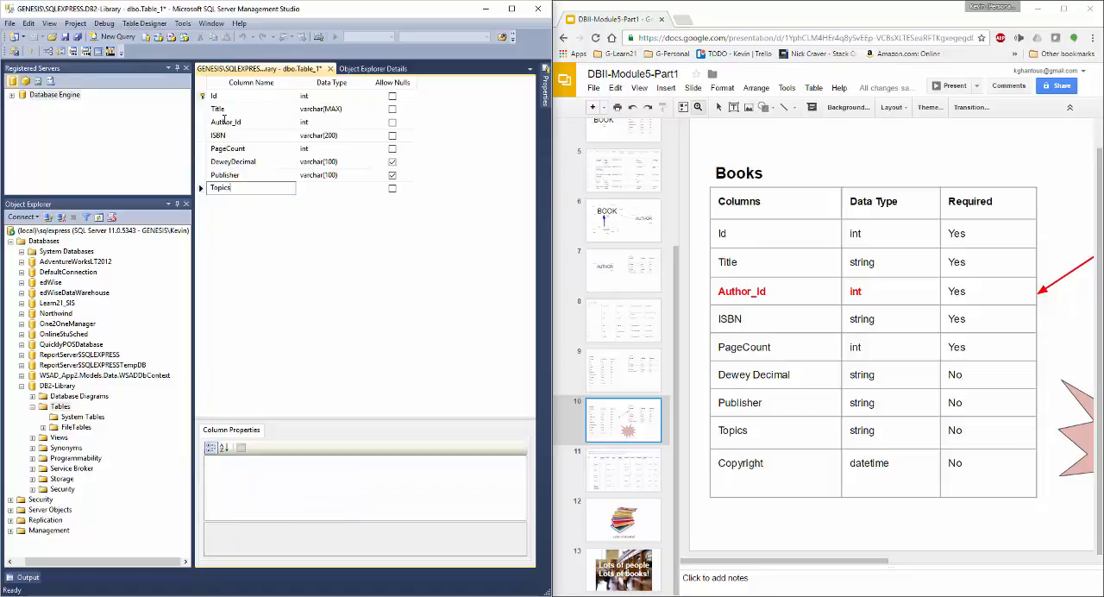
pyautogui.press('Tab')
pyautogui.write('varchar(max)')
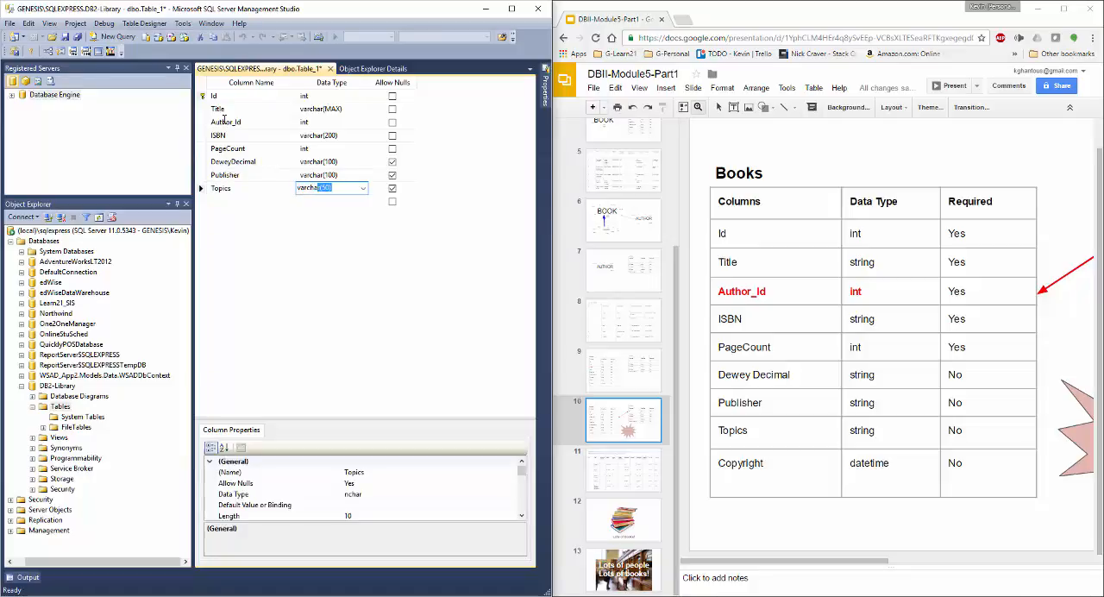
pyautogui.press('Tab')
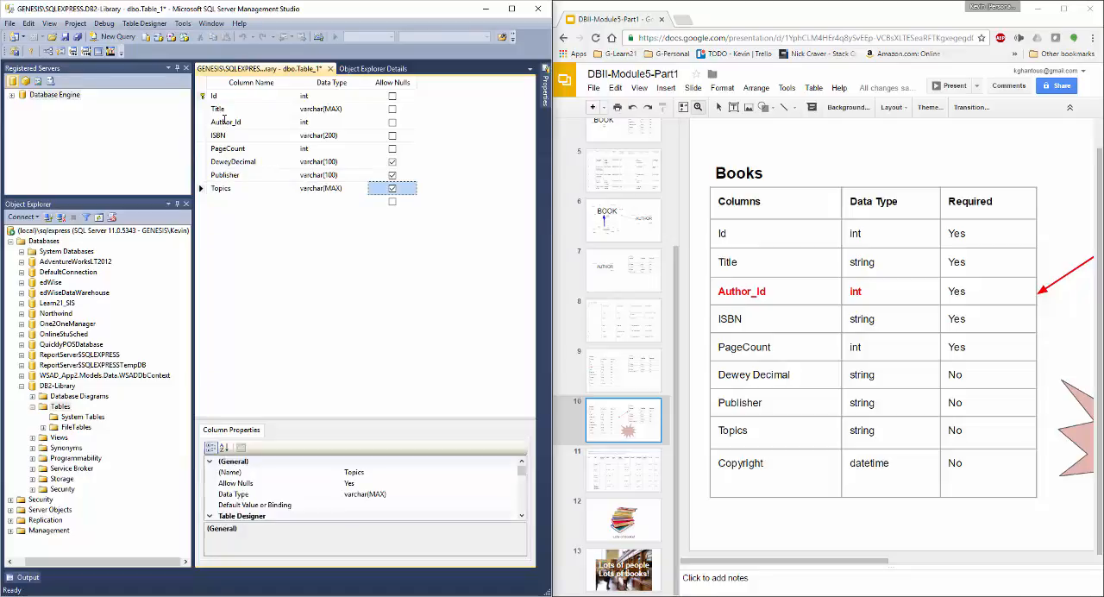
pyautogui.press('Tab')
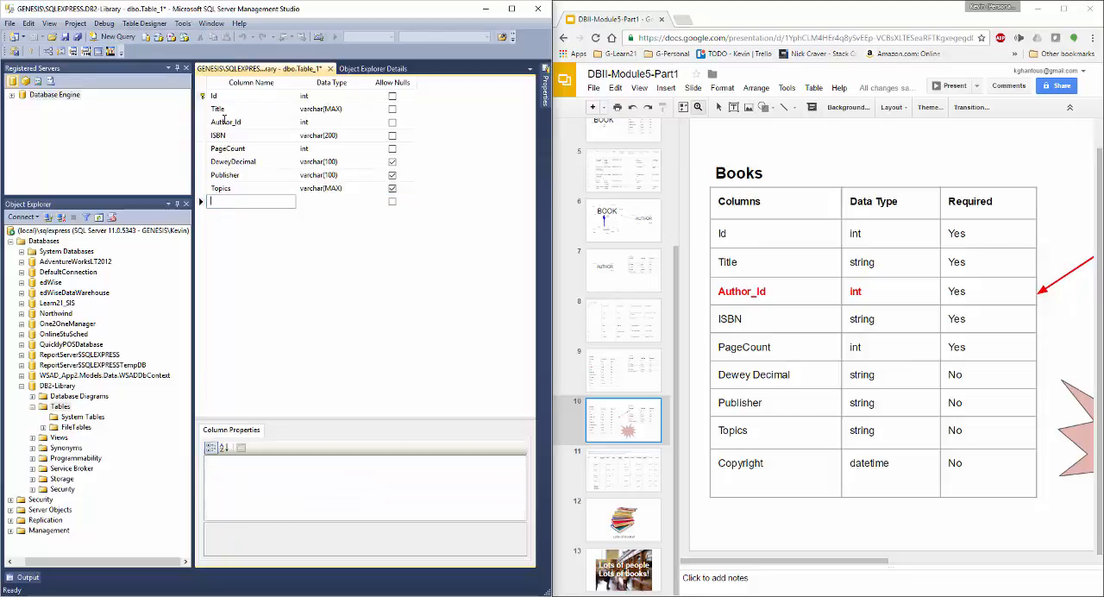
# - Add a nullable Copyright column with data type datetime2(7)
pyautogui.write('Copyright')
pyautogui.press('Tab')
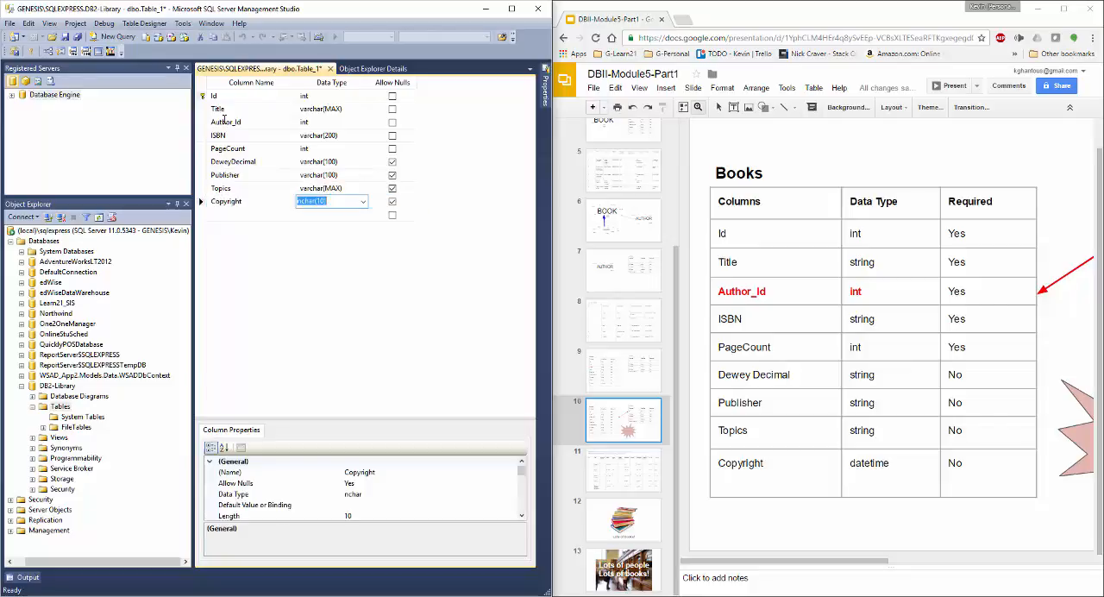
pyautogui.write('datetime2(7')
pyautogui.press('Tab')
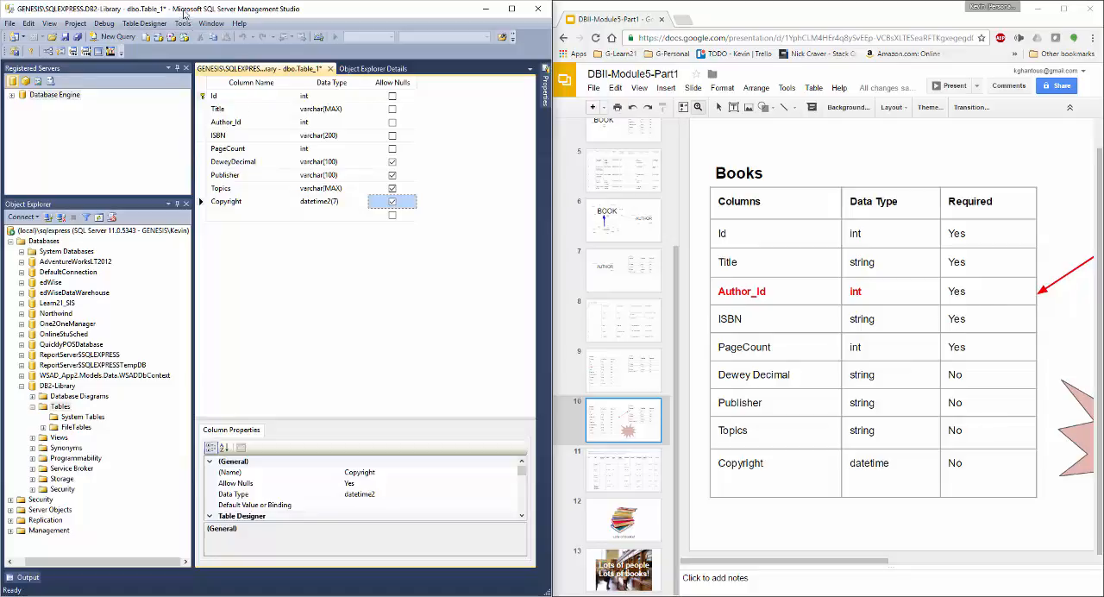
# - Save the new table under the name Books
pyautogui.click(65, 37)
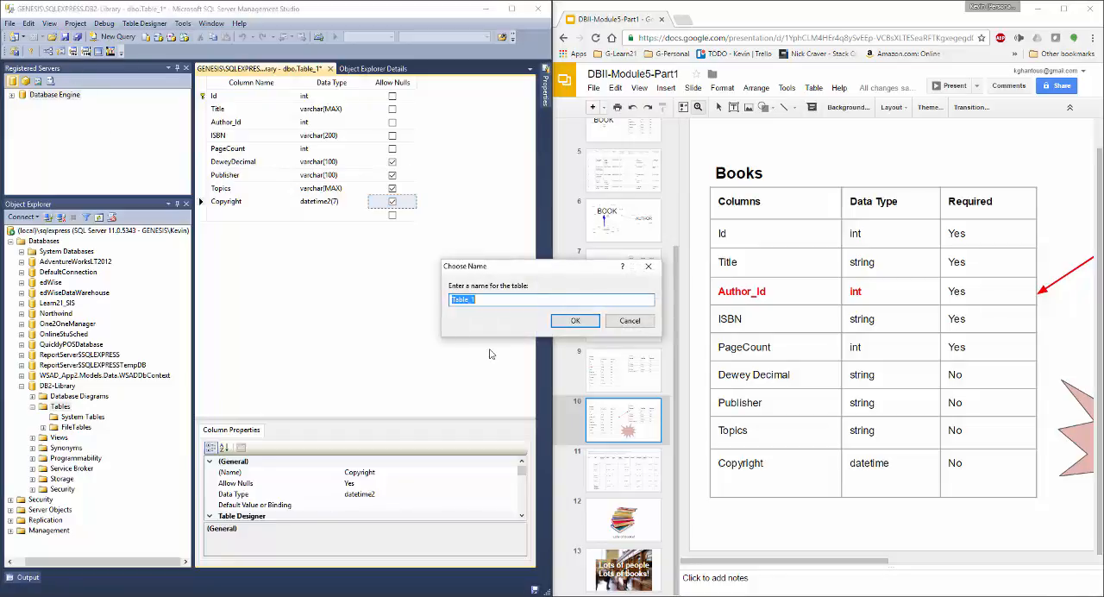
pyautogui.write('Books')
pyautogui.press('Return')
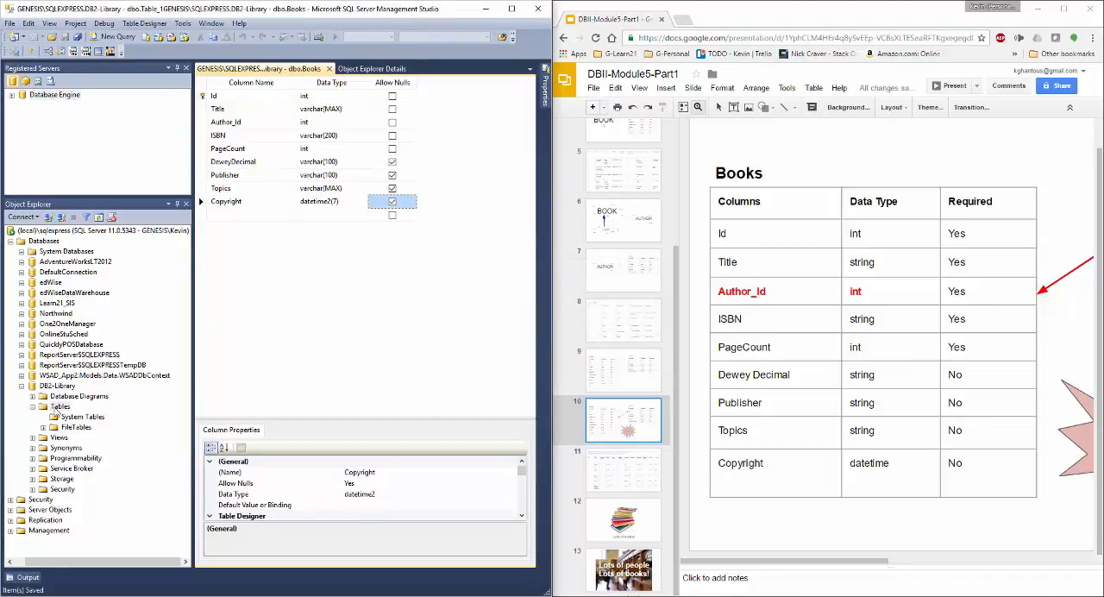
# - Refresh the Tables folder of the DB2-Library database and close the Books table design
pyautogui.click(58, 407)
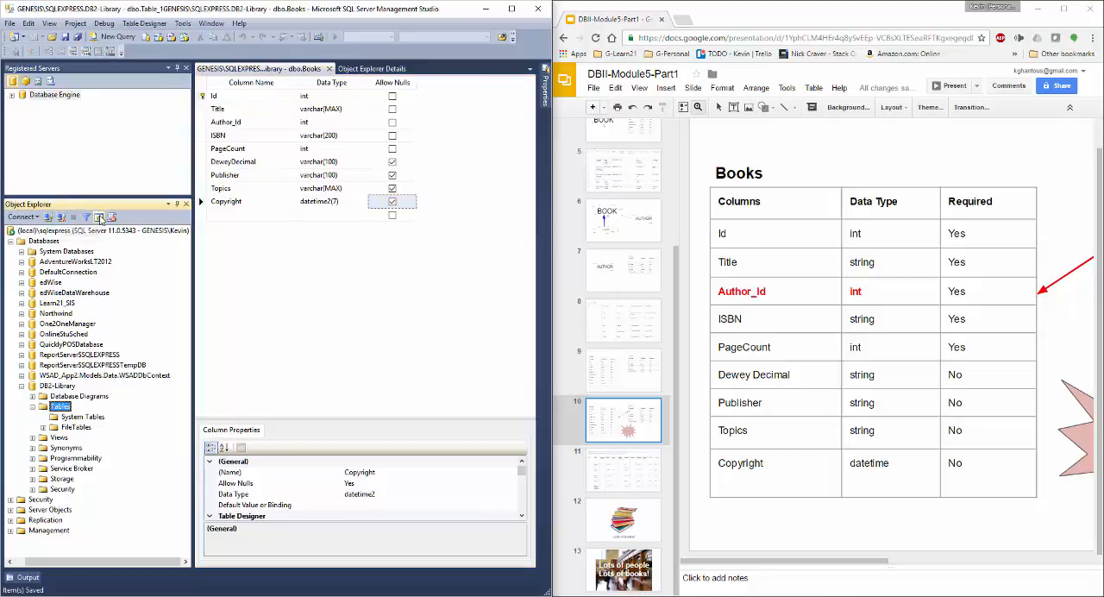
pyautogui.click(100, 218)
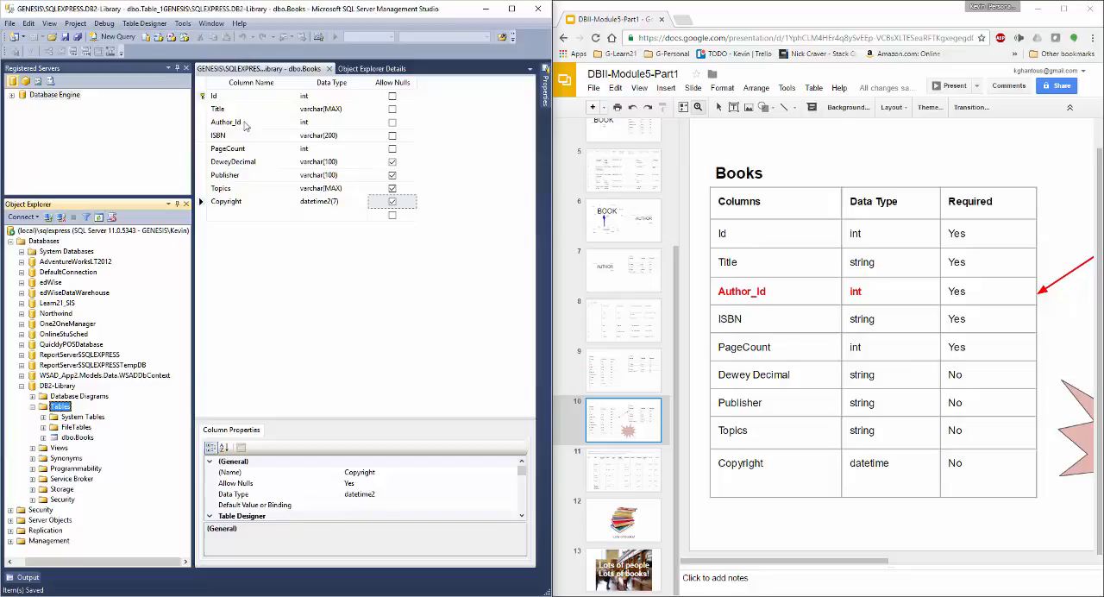
pyautogui.middleClick(254, 70)
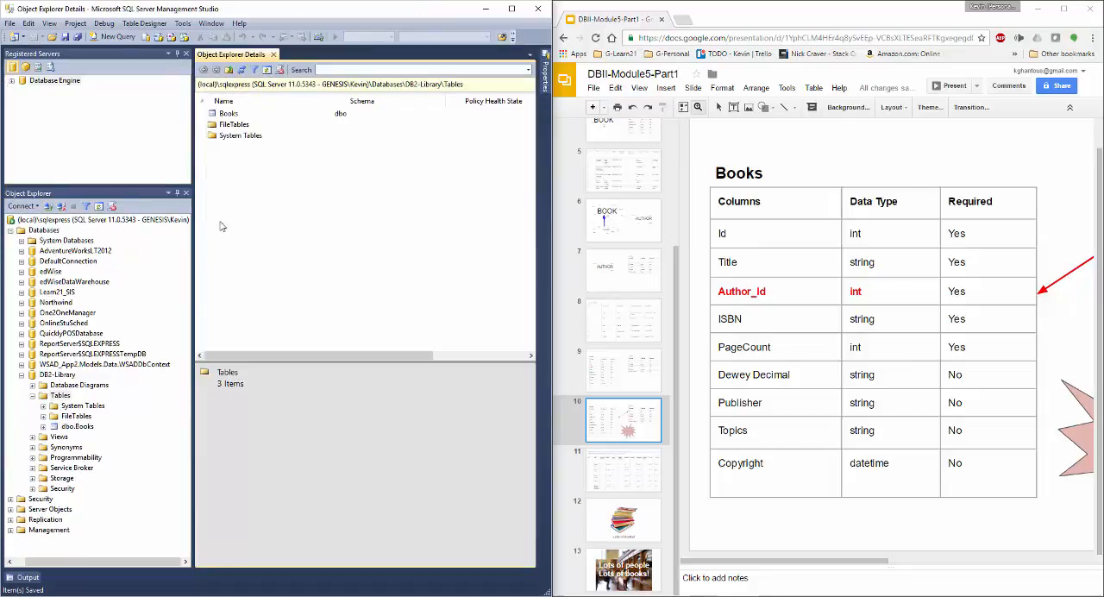
# - Start a new table in DB2-Library and add an Id column with data type int that does not allow nulls
pyautogui.rightClick(64, 395)
pyautogui.click(125, 404)
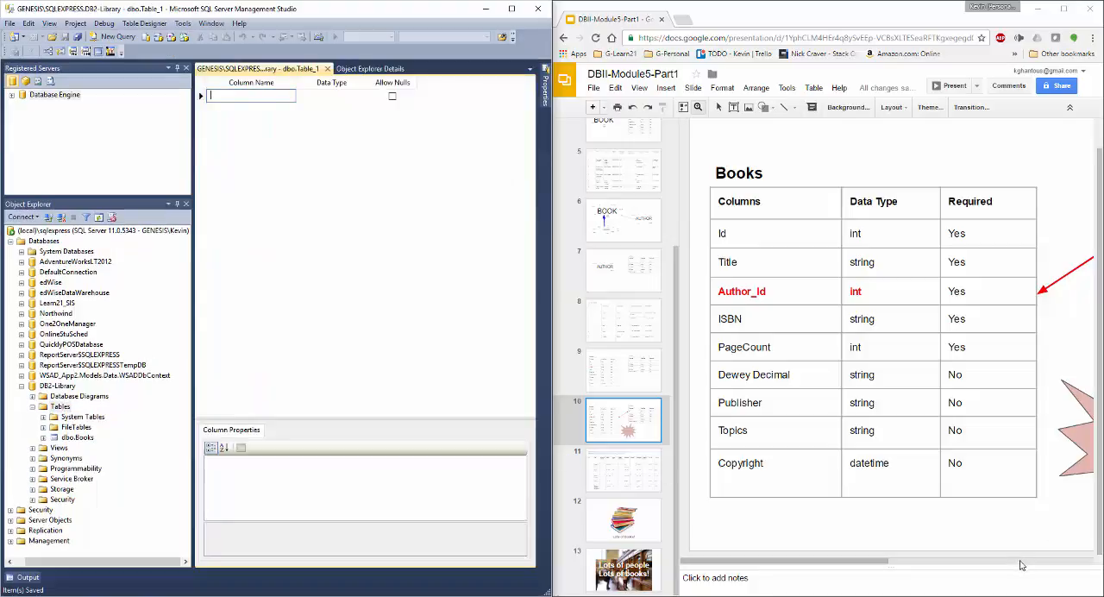
pyautogui.hscroll(5, 921, 483)
pyautogui.click(261, 97)
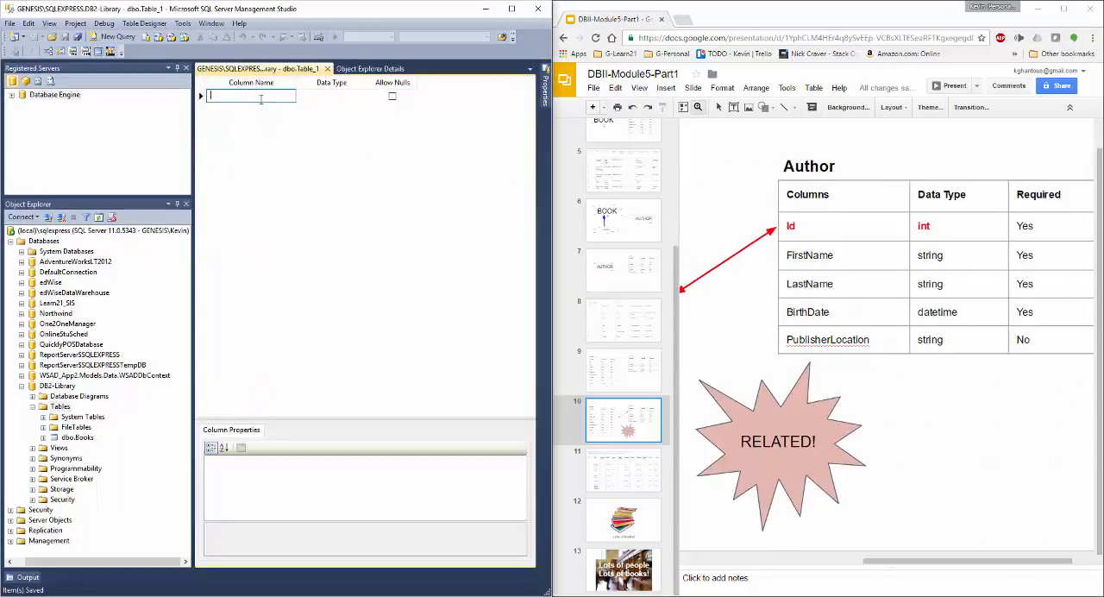
pyautogui.write('Id')
pyautogui.press('Tab')
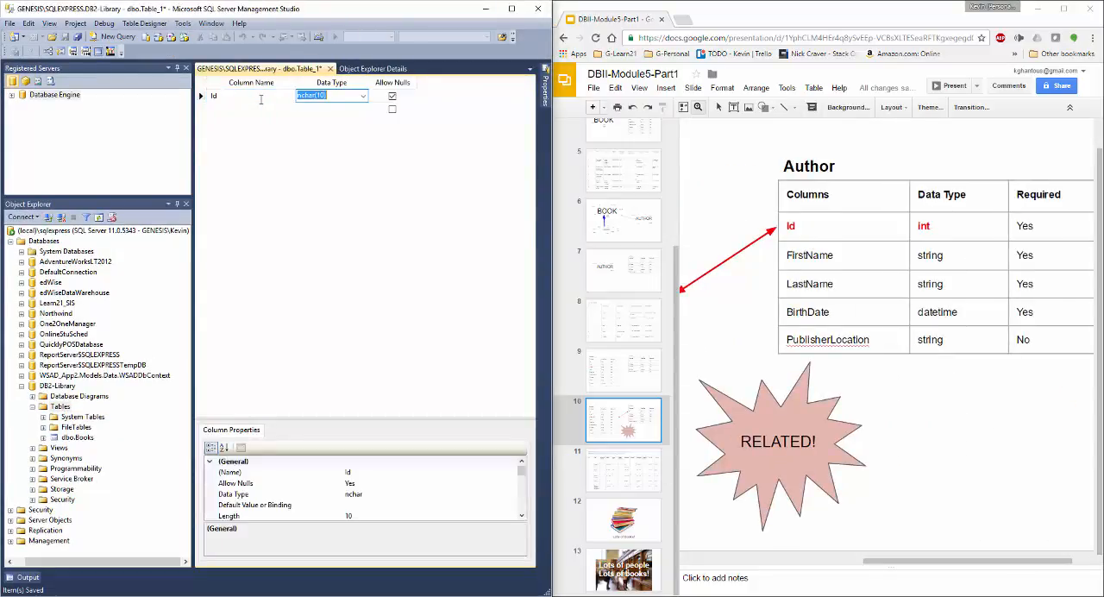
pyautogui.write('int')
pyautogui.press('Tab')
pyautogui.press('space')
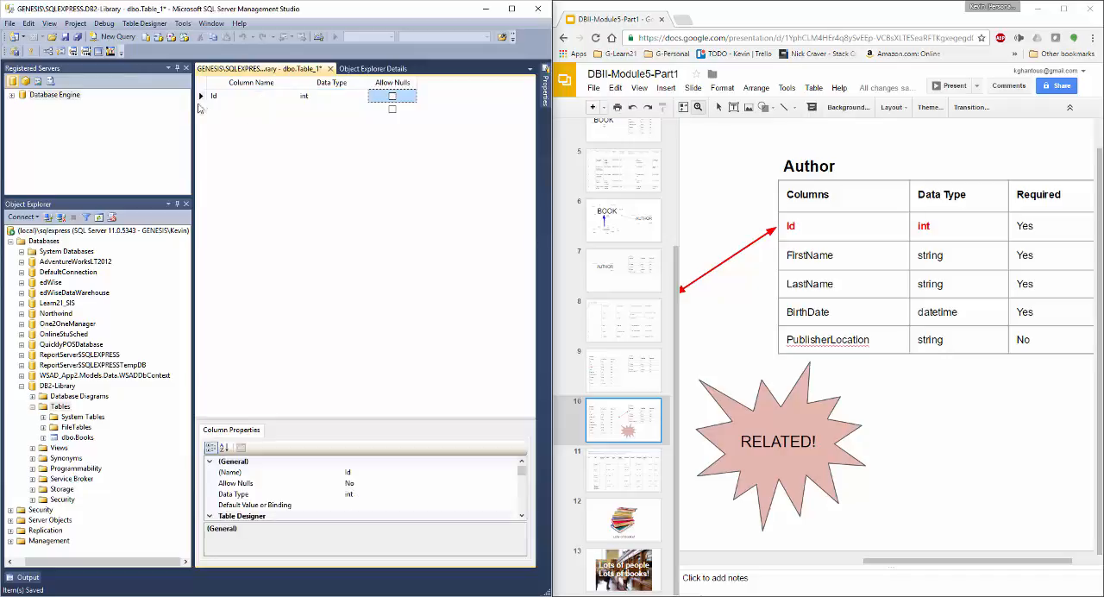
# - Set the Id column as the new table's primary key
pyautogui.click(200, 96)
pyautogui.rightClick(201, 100)
pyautogui.click(240, 108)
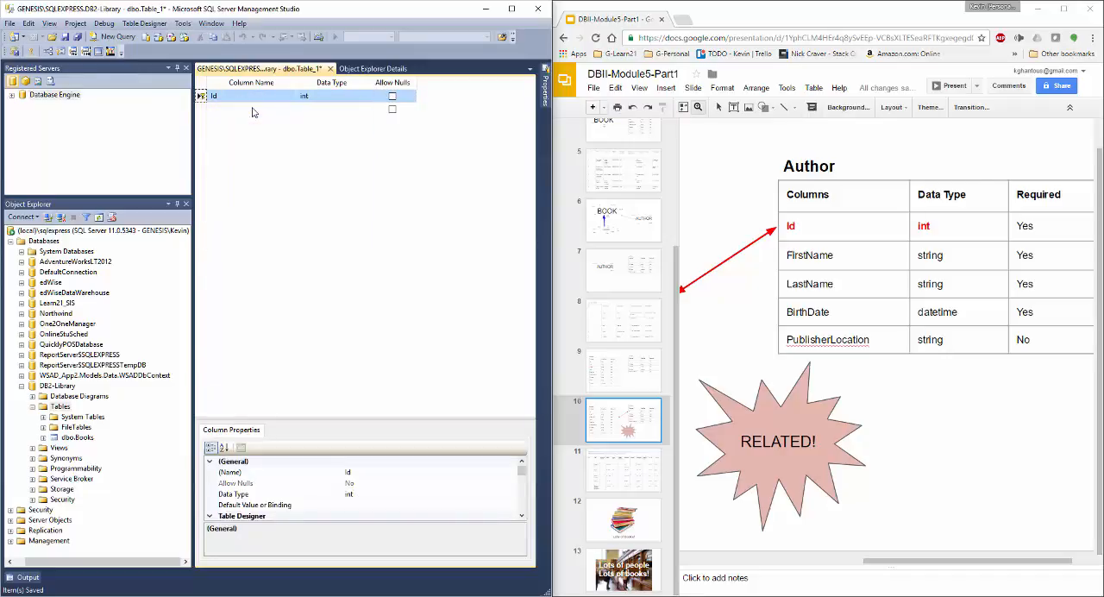
# - Make the Id column an identity column by setting Is Identity to Yes in its identity specification
pyautogui.click(523, 516)
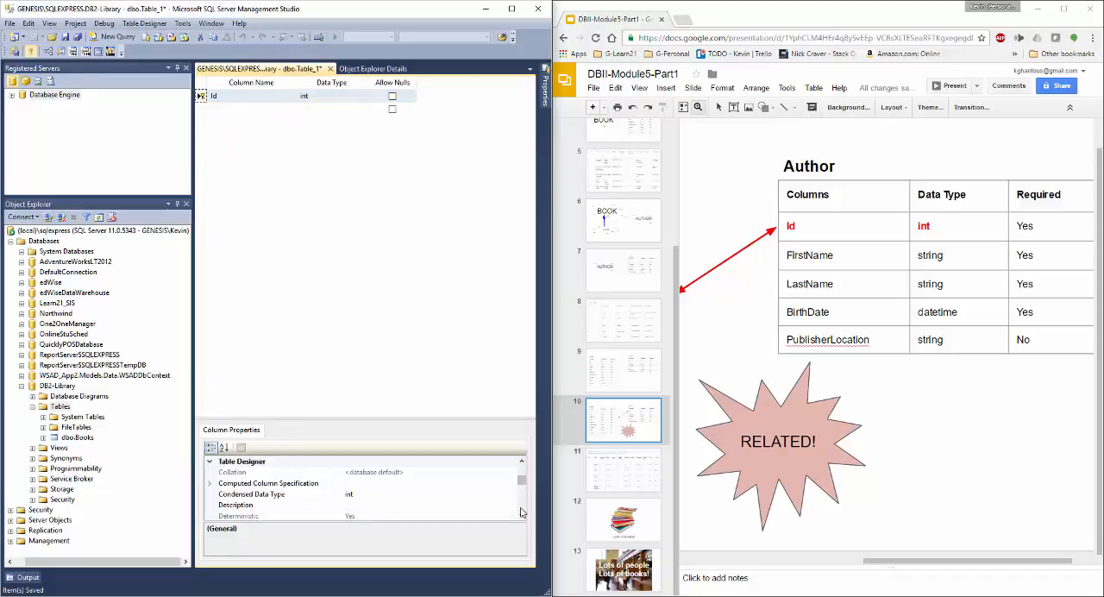
pyautogui.click(210, 505)
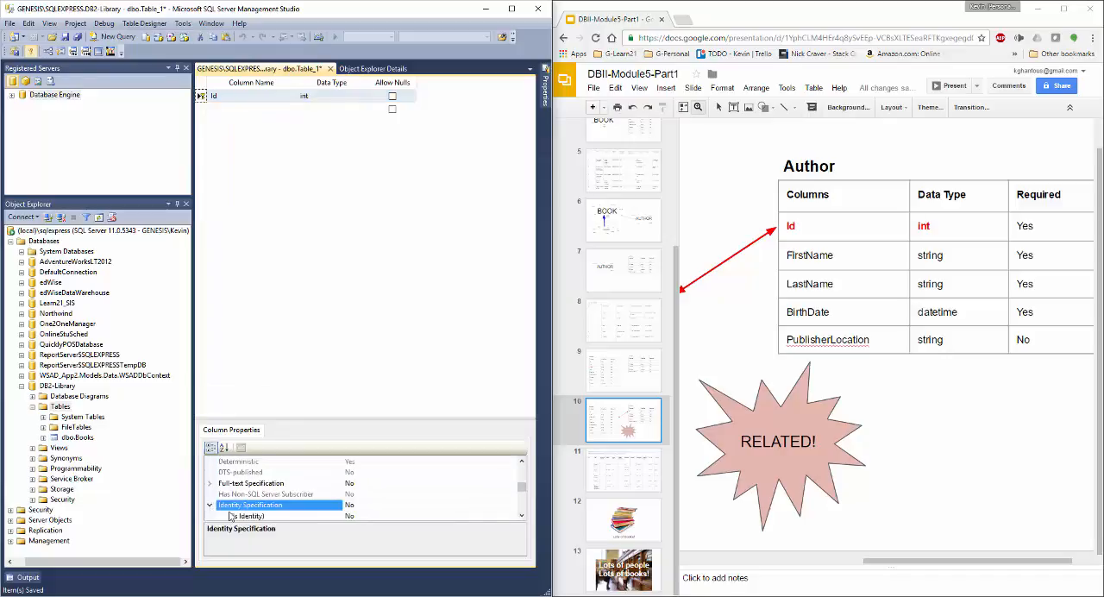
pyautogui.click(384, 520)
pyautogui.doubleClick(377, 504)
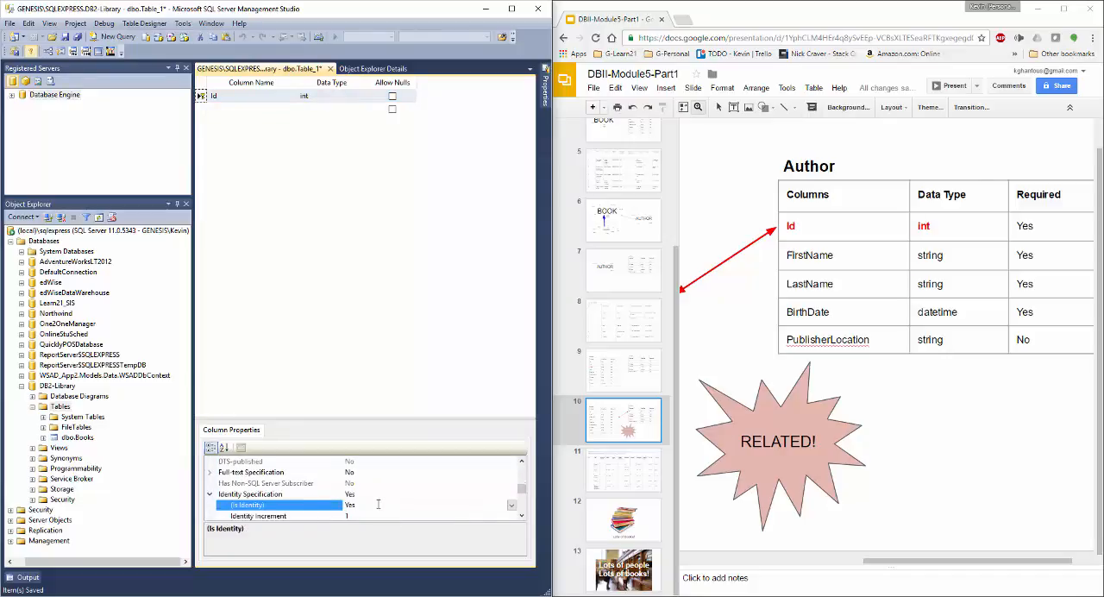
pyautogui.click(250, 151)
pyautogui.click(243, 112)
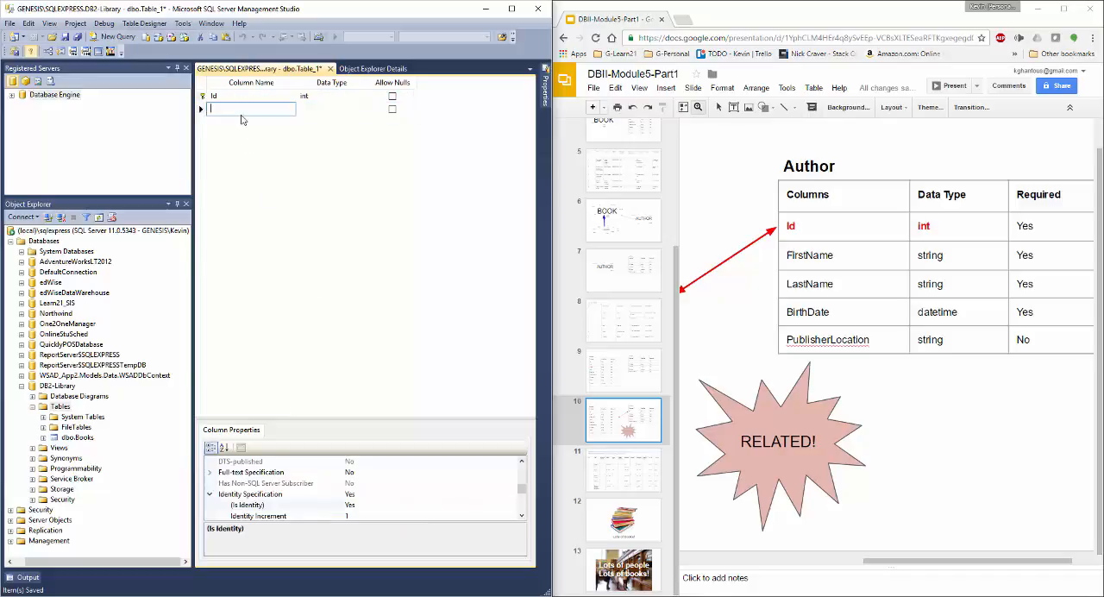